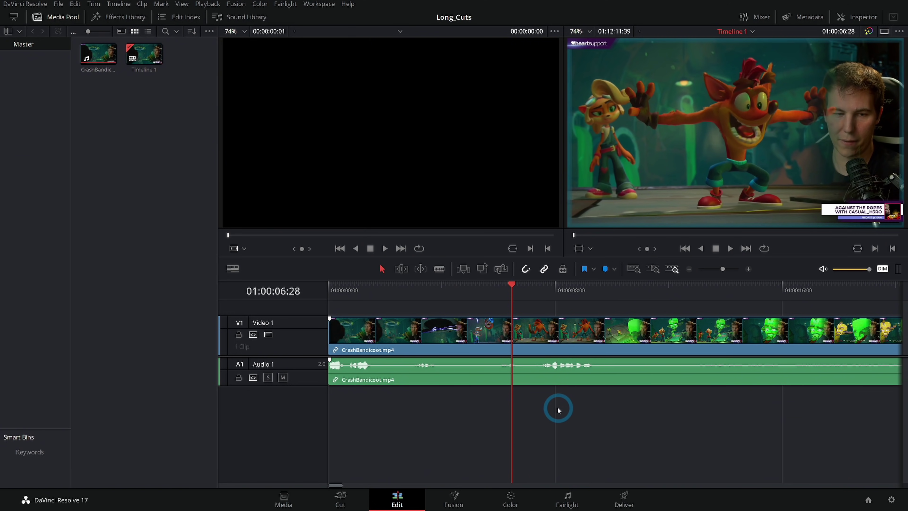
Fit the whole CrashBandicoot.mp4 clip in the timeline and move the playhead to about 01:17:17.
key(shift+z)
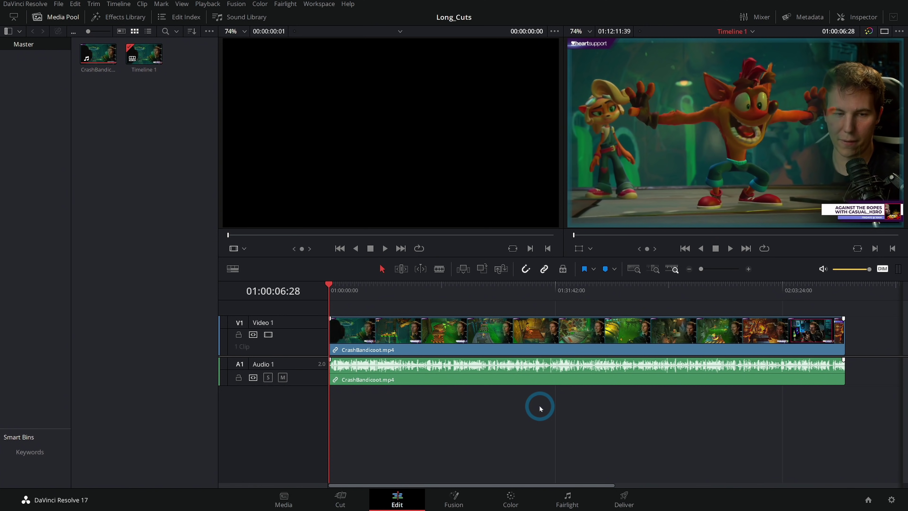
click(609, 157)
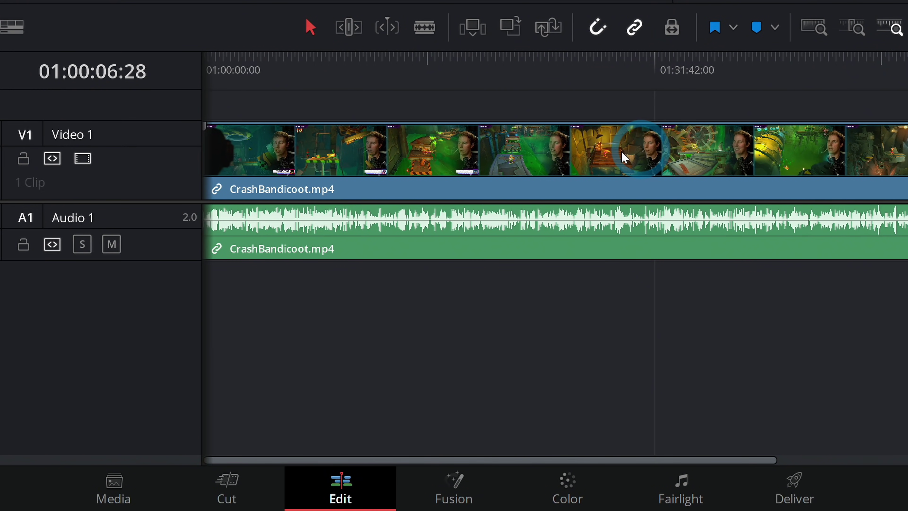
drag(538, 333, 516, 334)
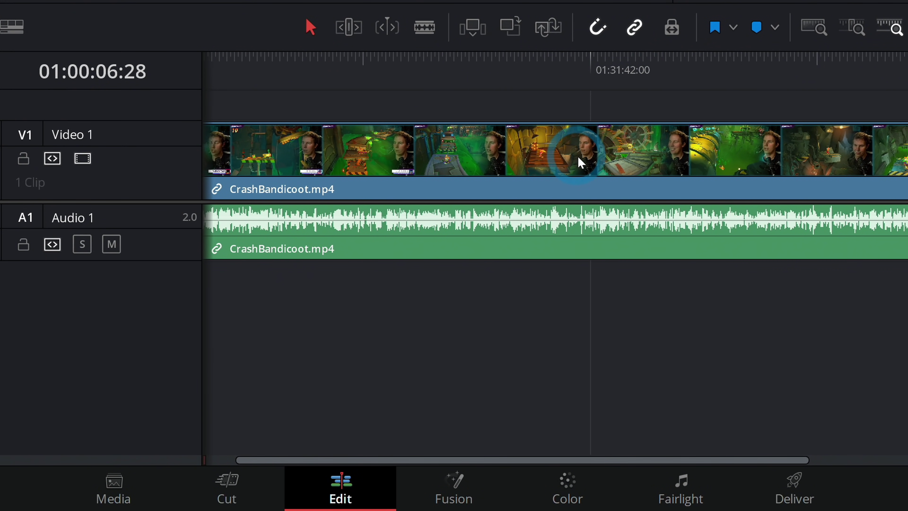
drag(579, 156, 573, 158)
drag(349, 300, 452, 307)
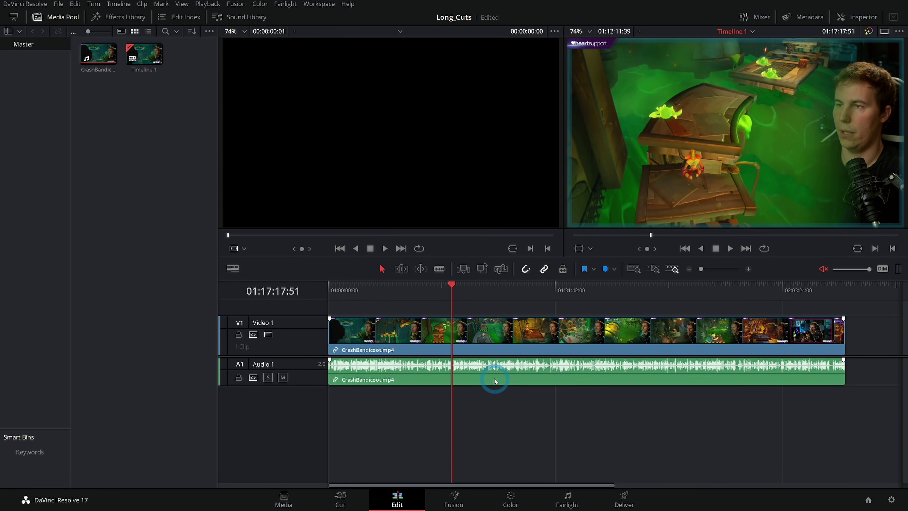
Extend the timeline area to the full window width and fit the entire clip in it.
click(14, 17)
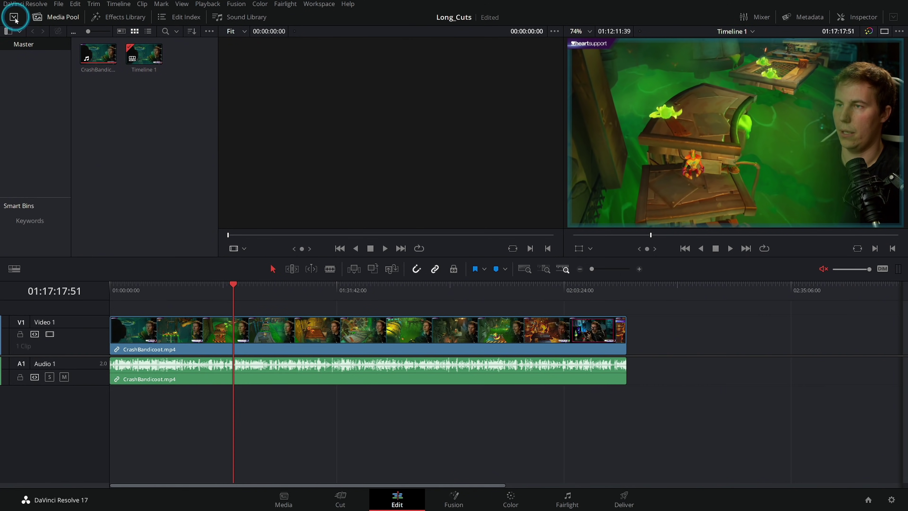
key(shift+z)
key(shift+z)
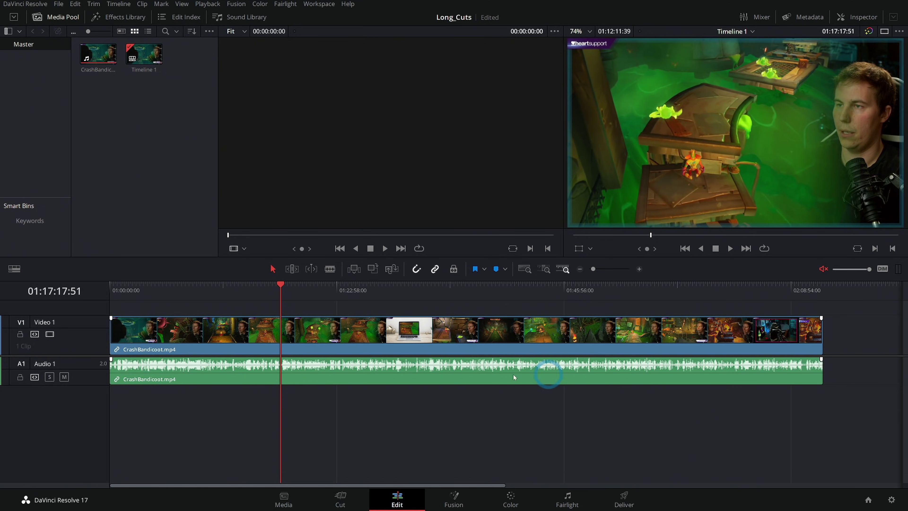
click(540, 380)
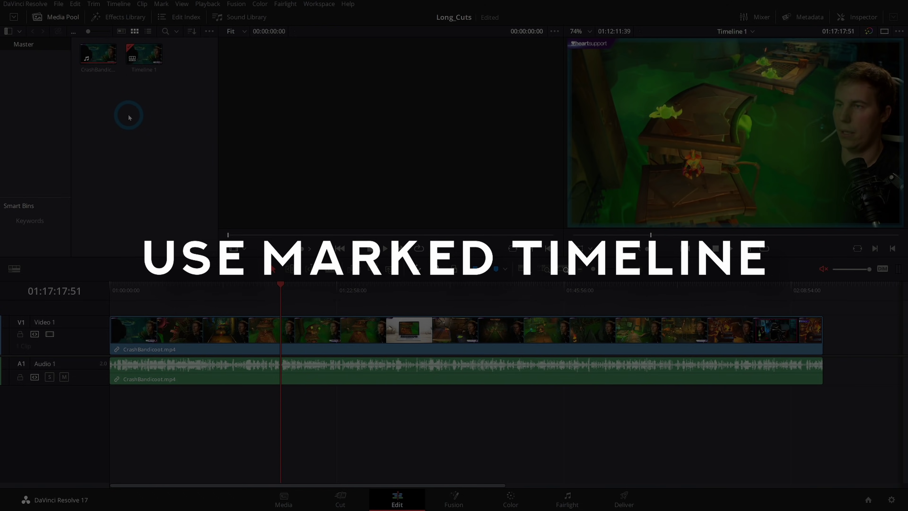
Create a new empty timeline named EDIT in the Master bin.
right_click(106, 105)
mouse_move(155, 112)
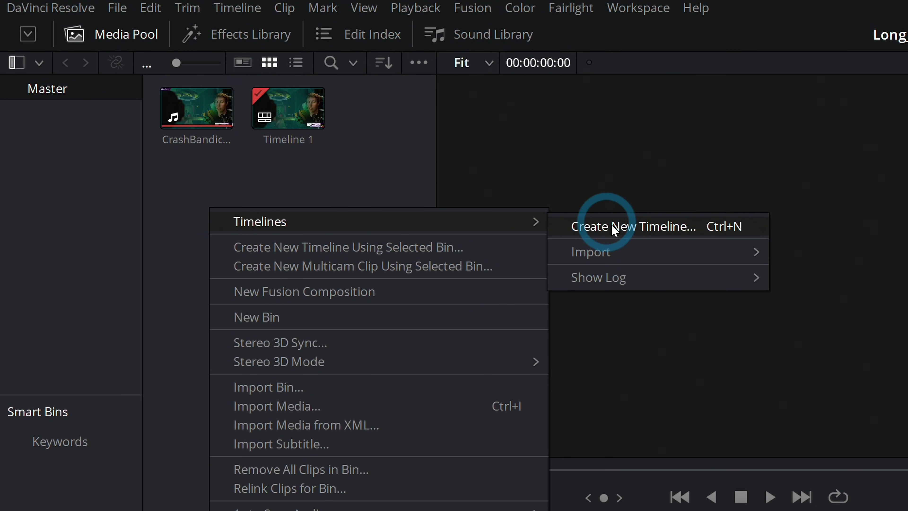
click(616, 229)
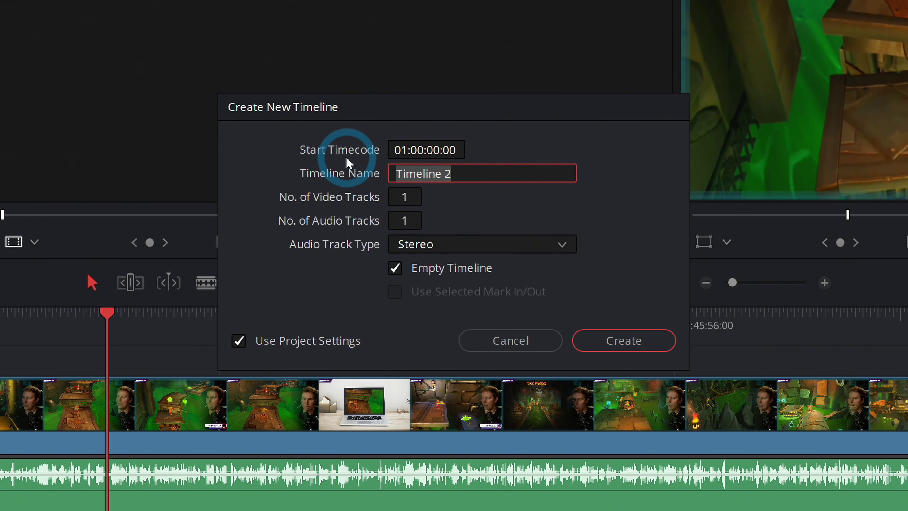
text(EDIT)
key(Return)
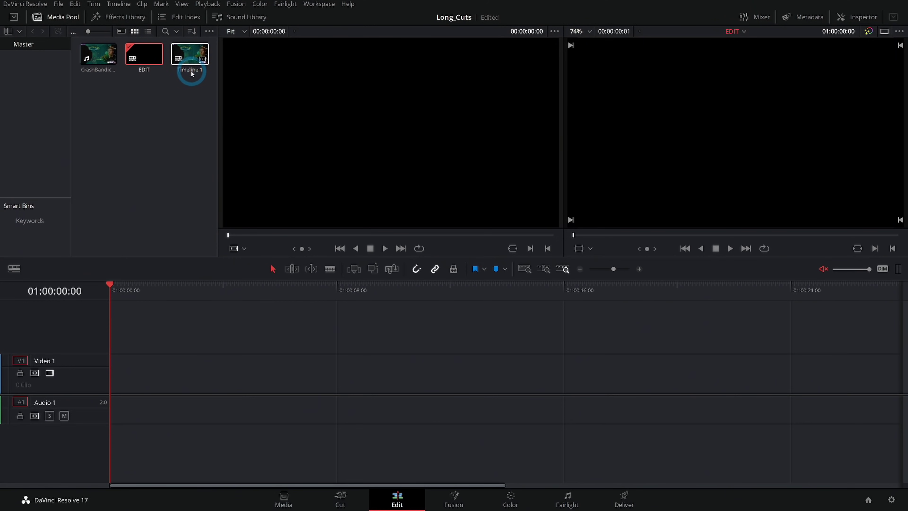
Rename Timeline 1 as RAW.
click(187, 107)
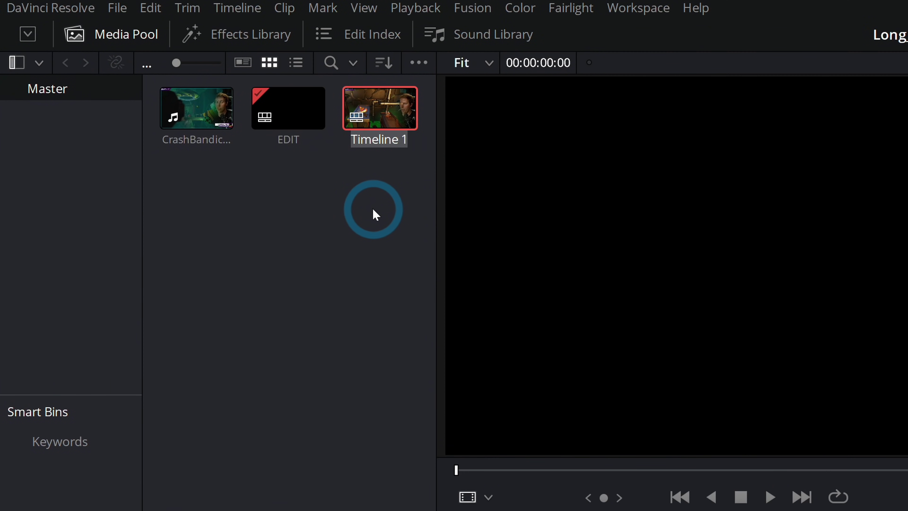
text(RAW)
key(Return)
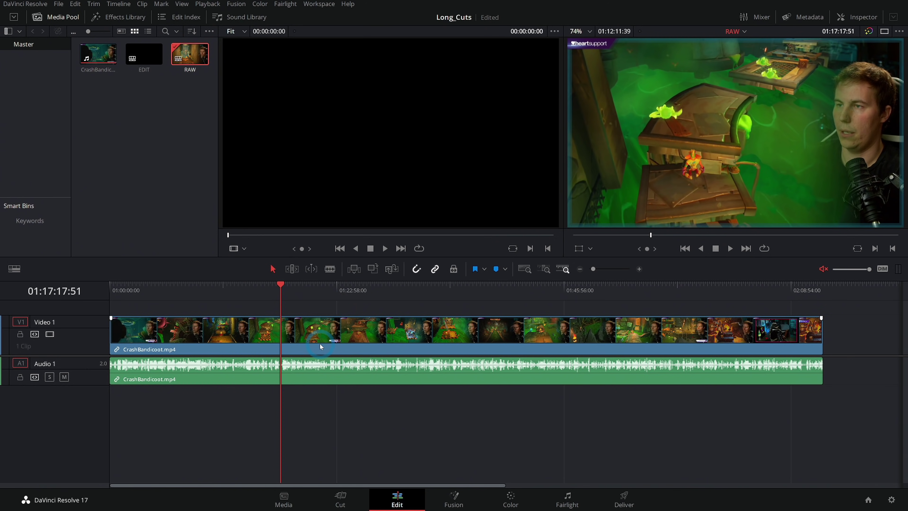
Add a marker at 01:17:16:03 in the RAW timeline and name it "Almost died lol".
scroll(320, 346, up, 1)
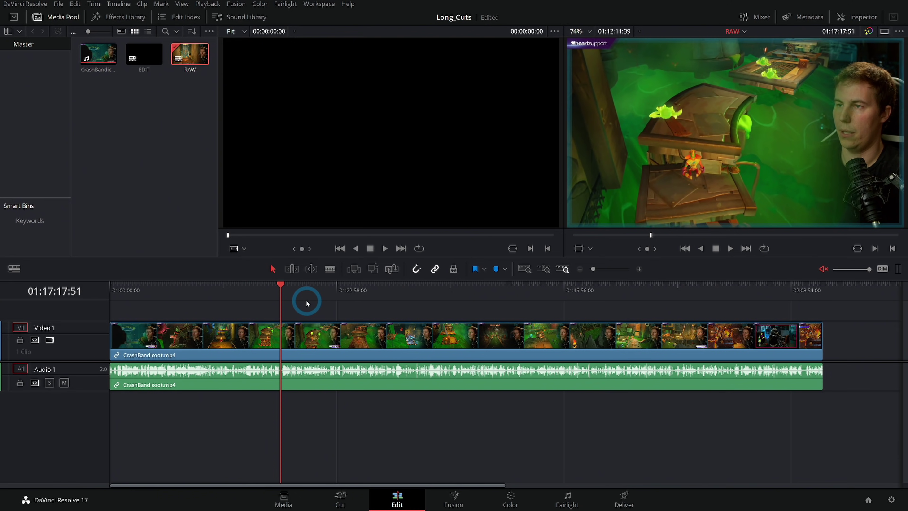
click(276, 288)
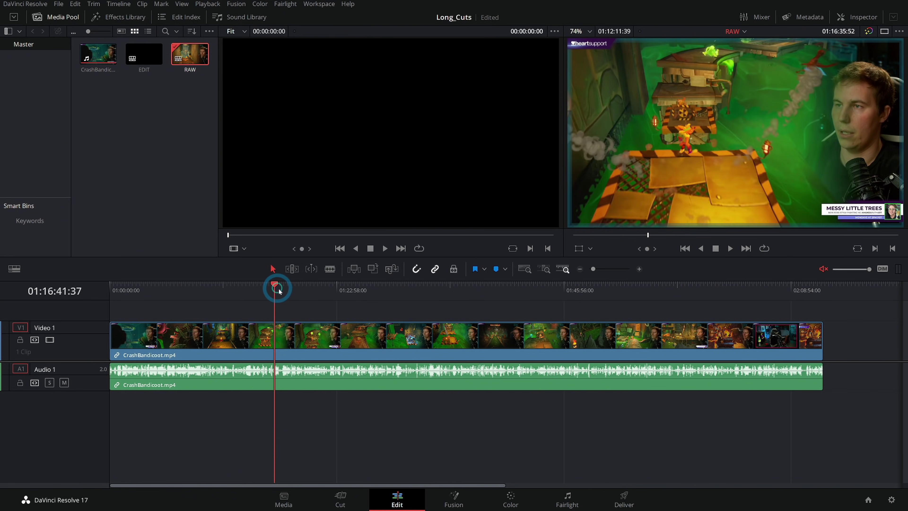
drag(277, 288, 280, 288)
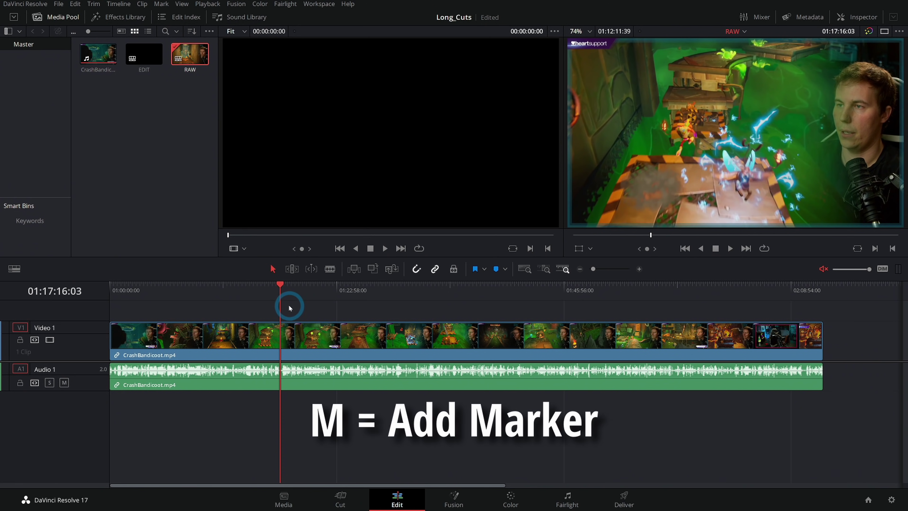
key(m)
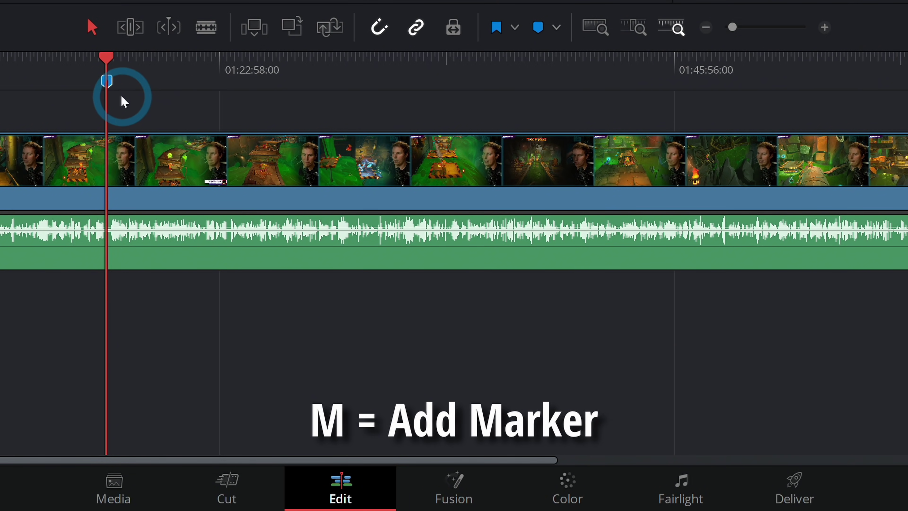
key(m)
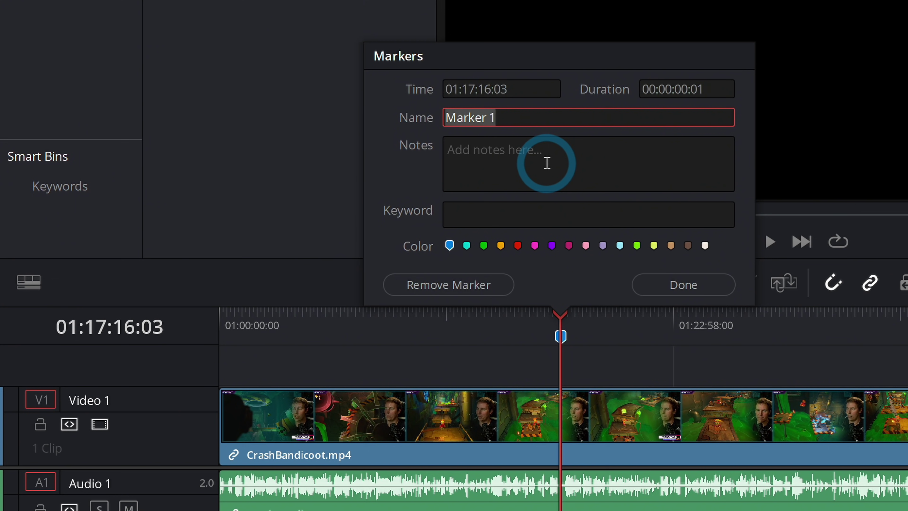
text(Almost died lol)
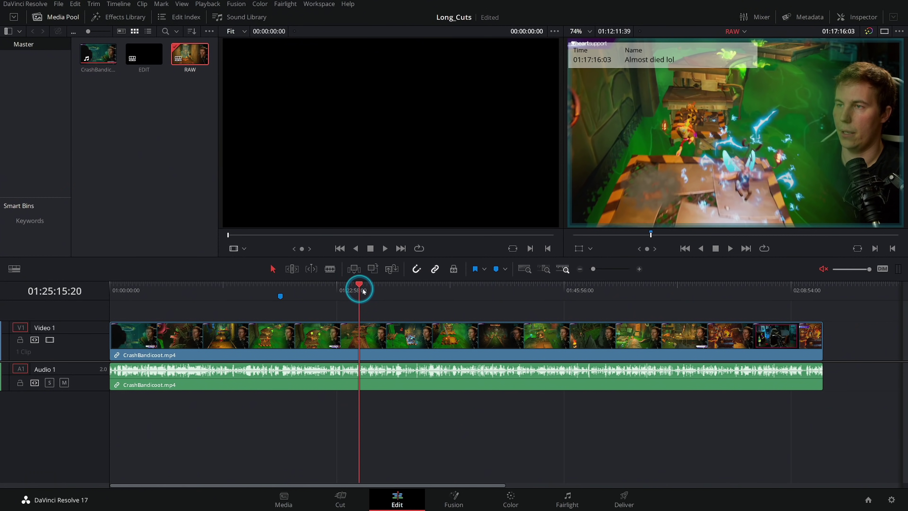
Return the playhead to the "Almost died lol" marker and extend the marker into a range reaching past 01:22:58:00.
drag(361, 291, 486, 292)
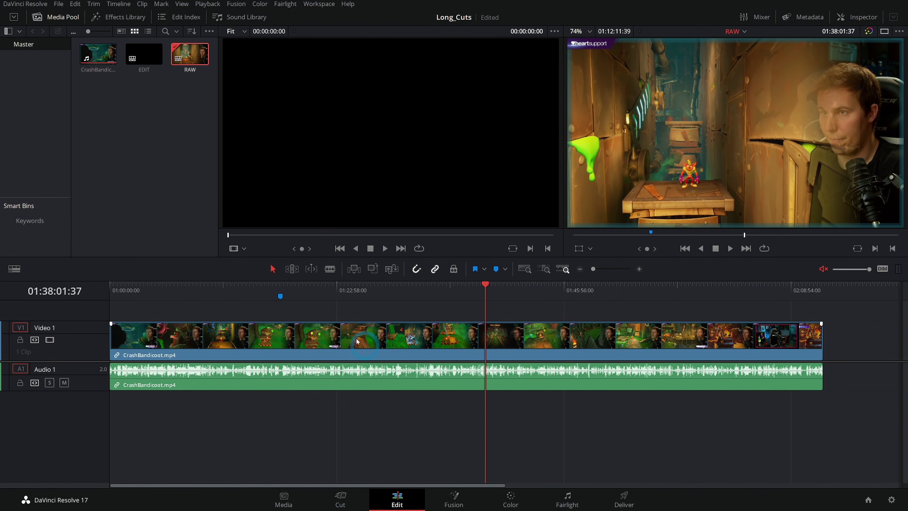
click(495, 368)
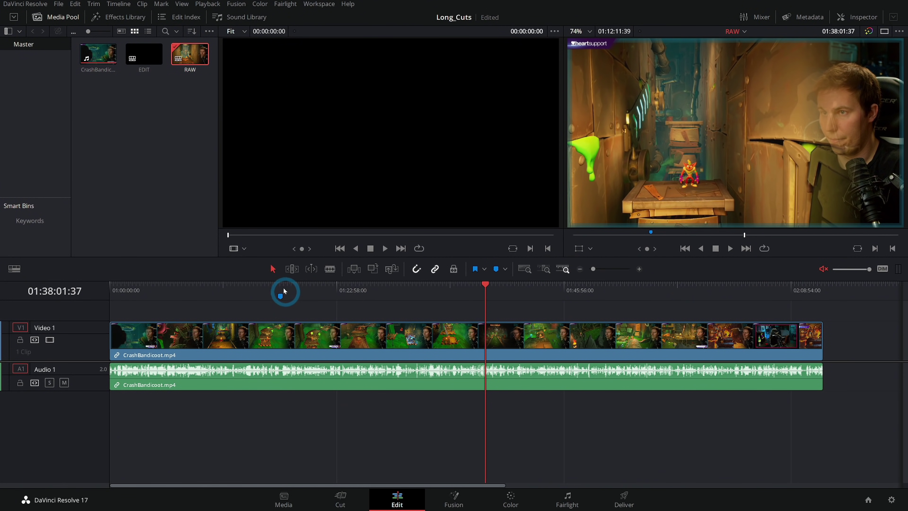
click(281, 296)
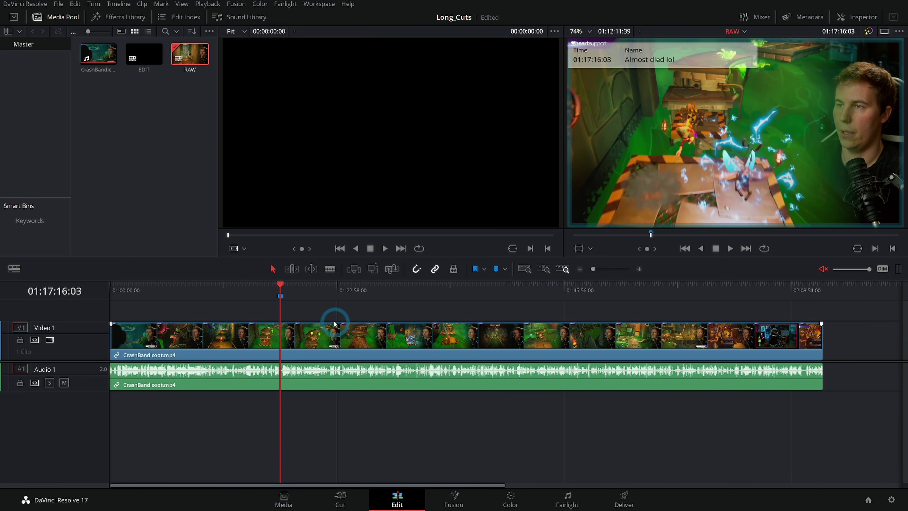
click(313, 332)
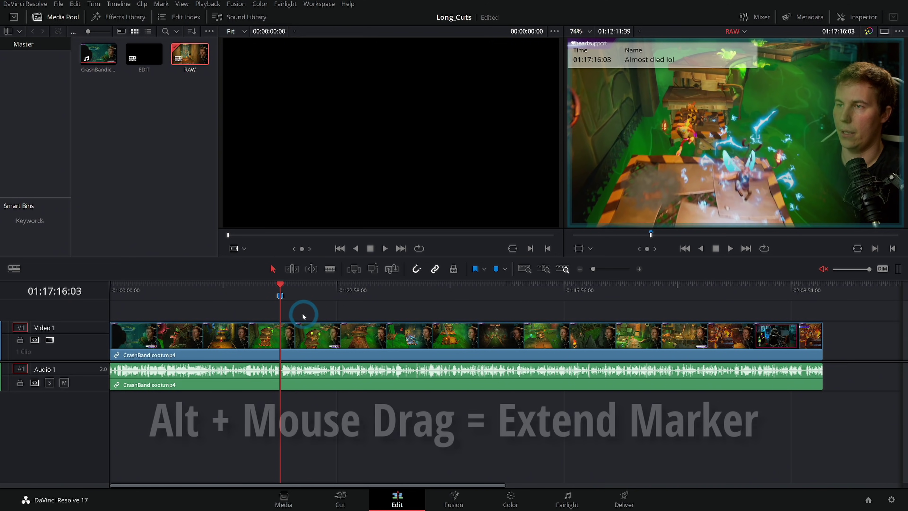
drag(280, 295, 355, 295)
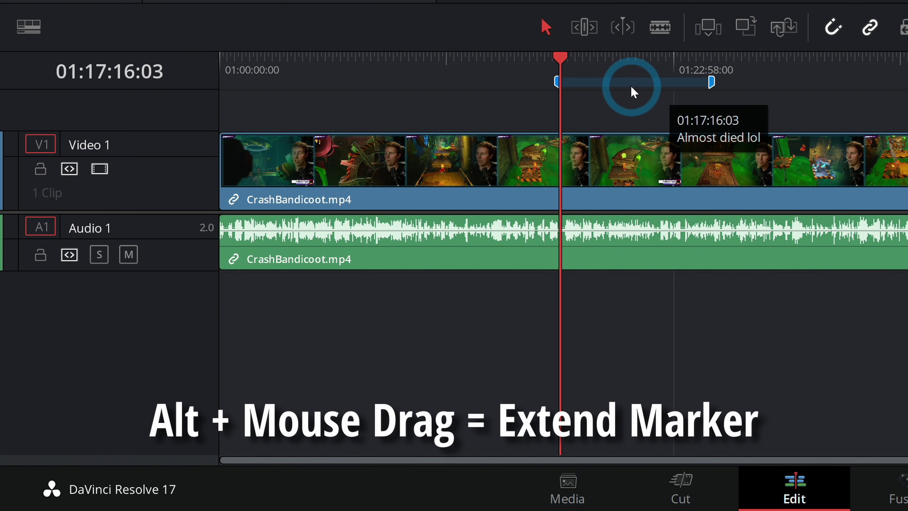
drag(712, 81, 737, 82)
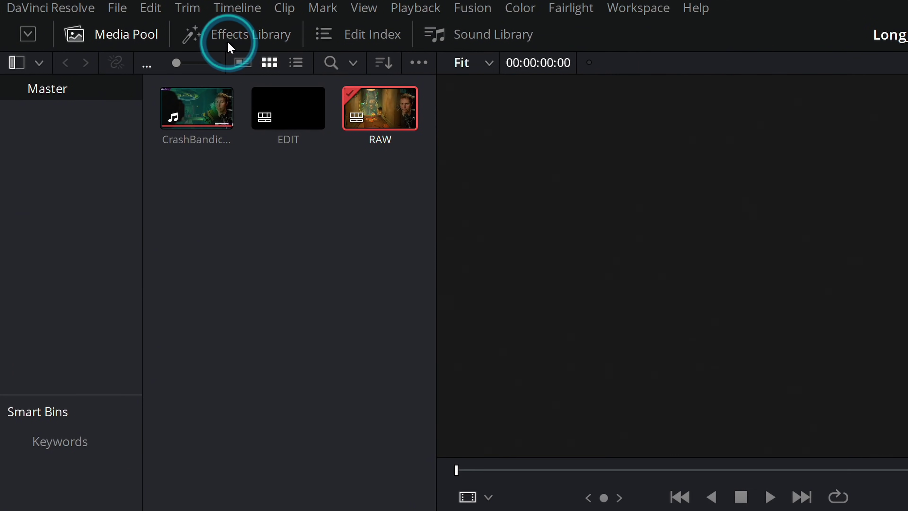
Place an Adjustment Clip on a new video track above the recording and shorten it to about one minute, starting around 01:06:49.
click(113, 22)
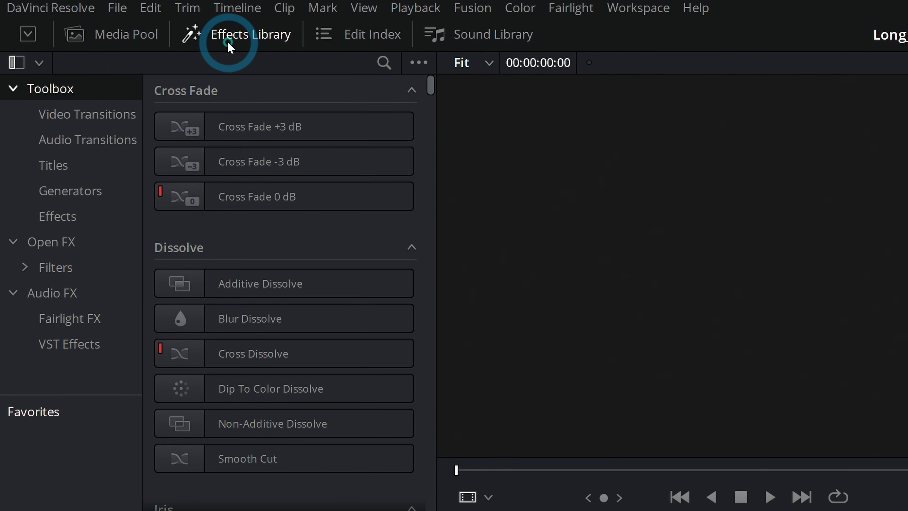
click(106, 211)
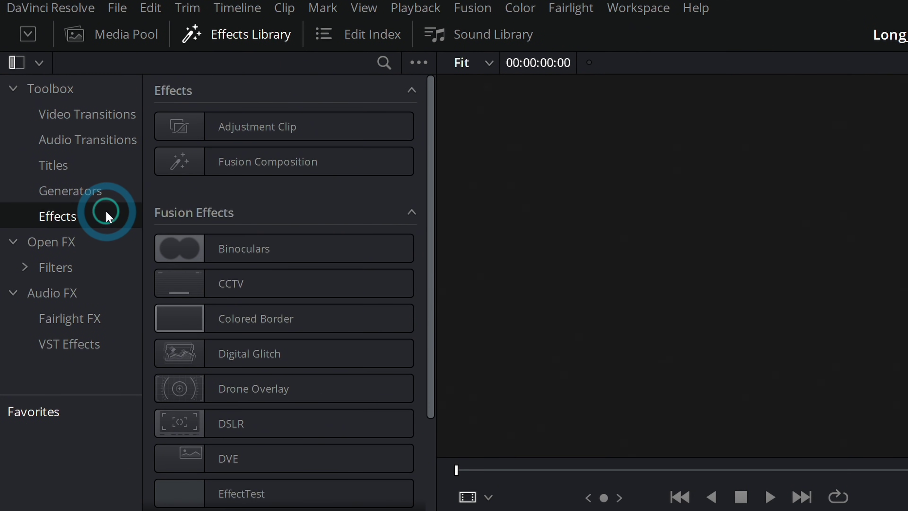
drag(202, 133, 198, 324)
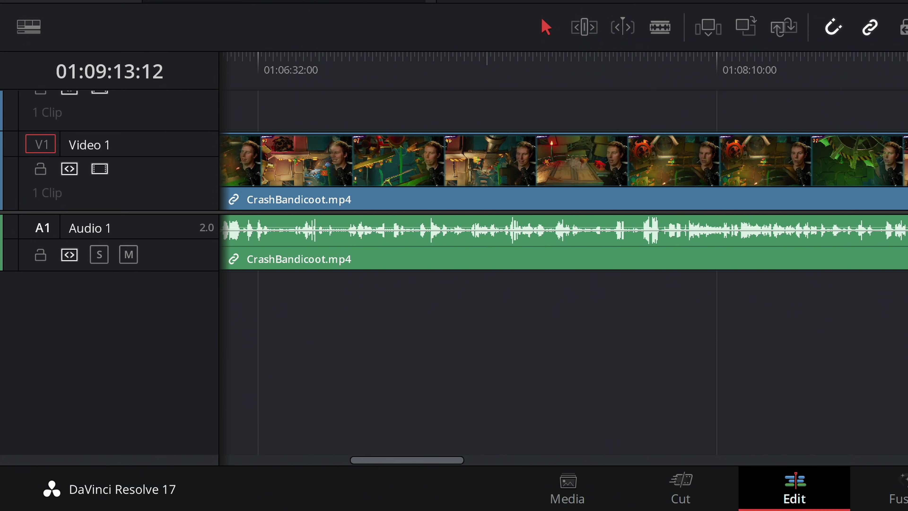
drag(453, 316, 365, 316)
drag(731, 122, 503, 115)
drag(704, 110, 708, 110)
drag(164, 161, 164, 214)
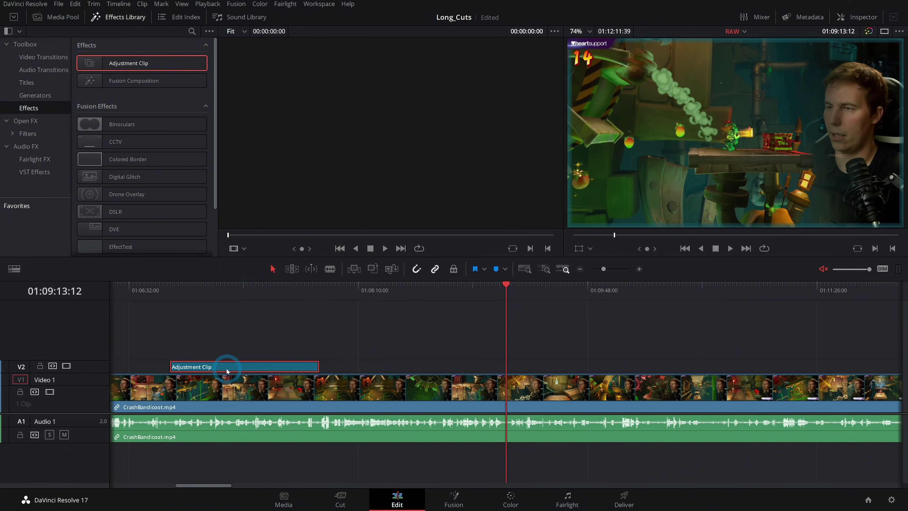
Name the adjustment clip ALMOST DIED AGAIN in its file properties.
click(862, 18)
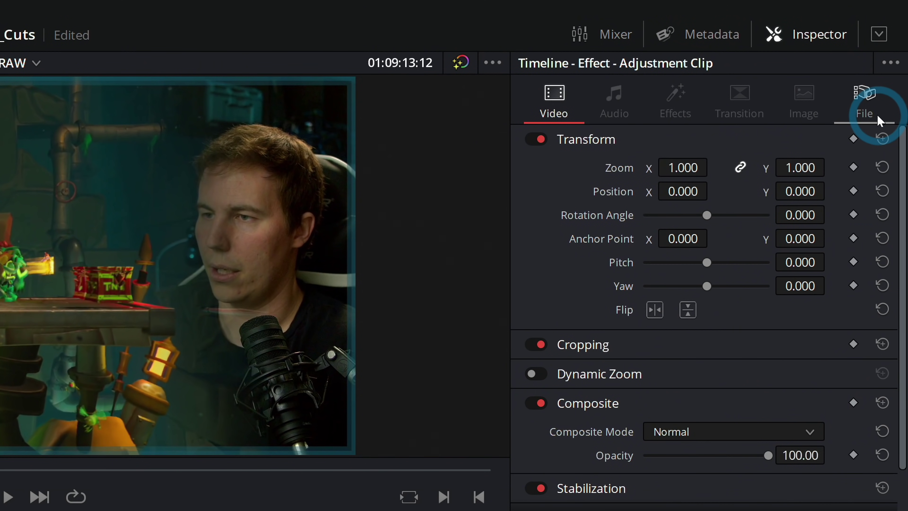
click(886, 50)
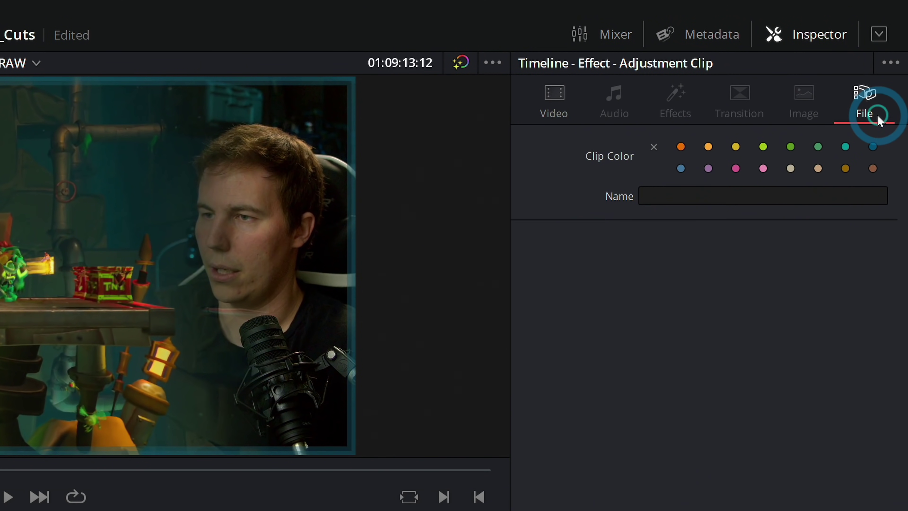
click(694, 195)
click(708, 146)
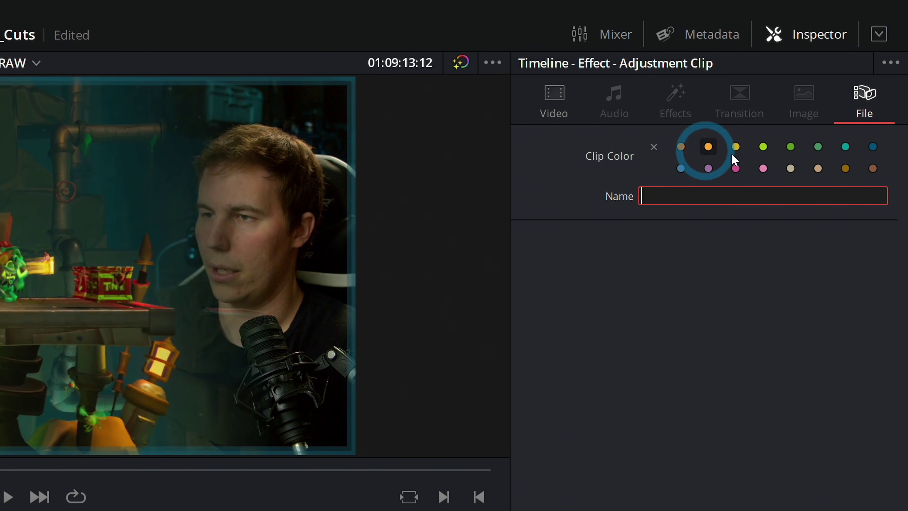
click(684, 207)
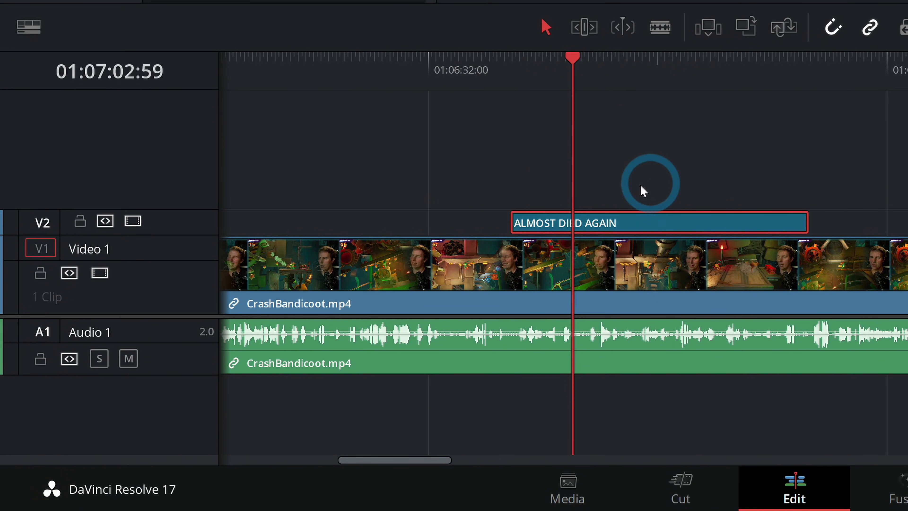
Jump the playhead to the start of the ALMOST DIED AGAIN clip and show the Master bin's clips again.
click(641, 188)
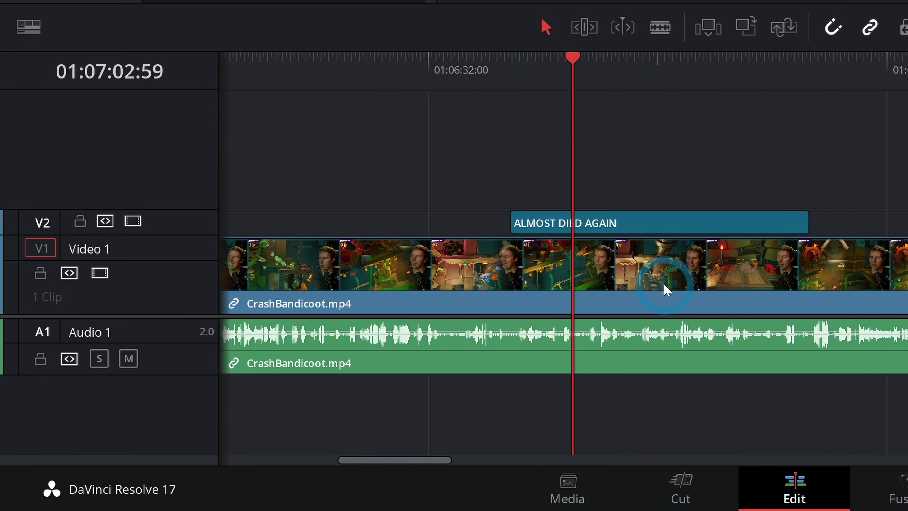
key(Up)
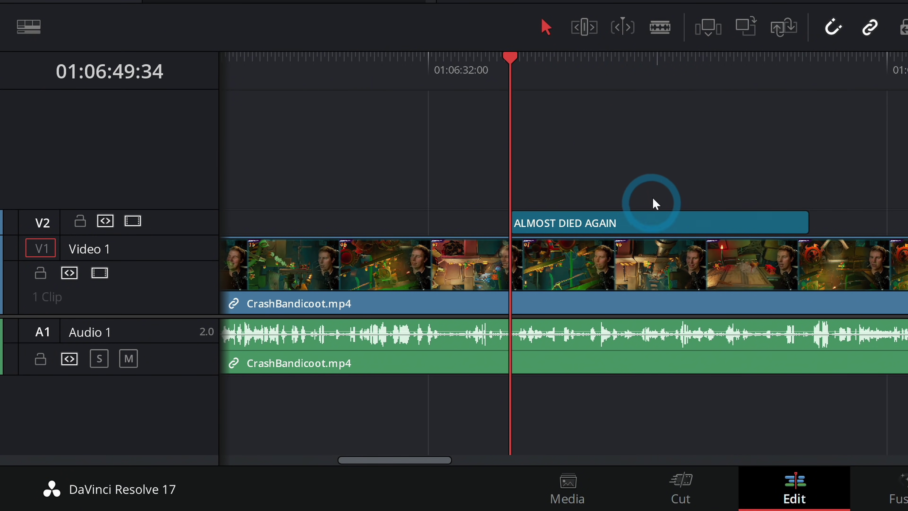
key(shift+z)
click(57, 17)
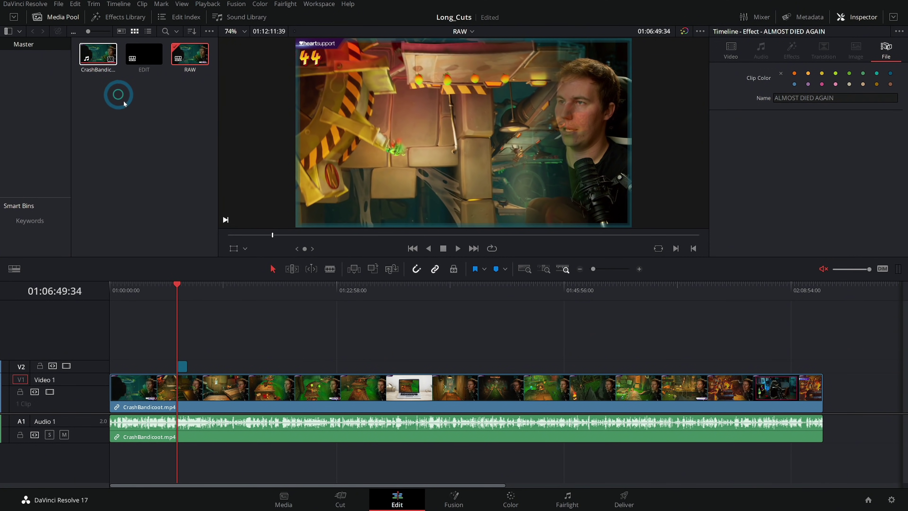
Look at the empty EDIT timeline and return to the RAW timeline at the ALMOST DIED AGAIN clip.
double_click(144, 54)
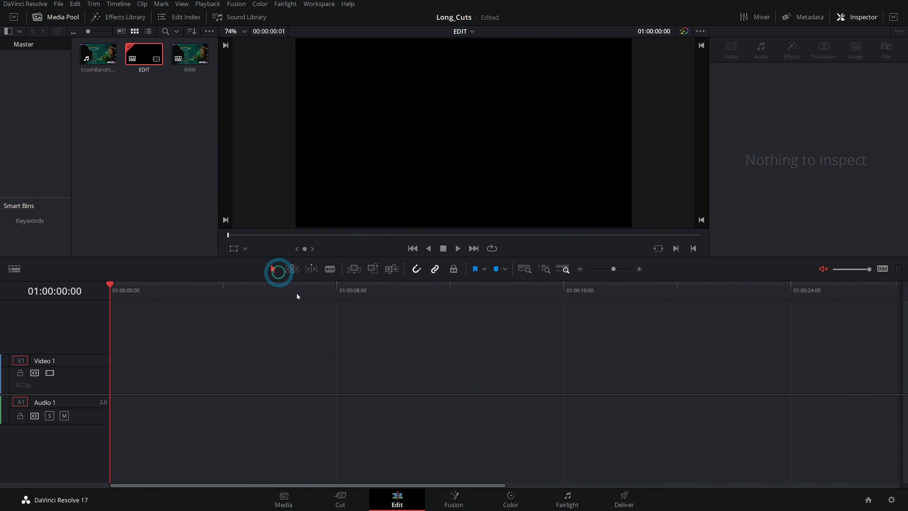
click(189, 52)
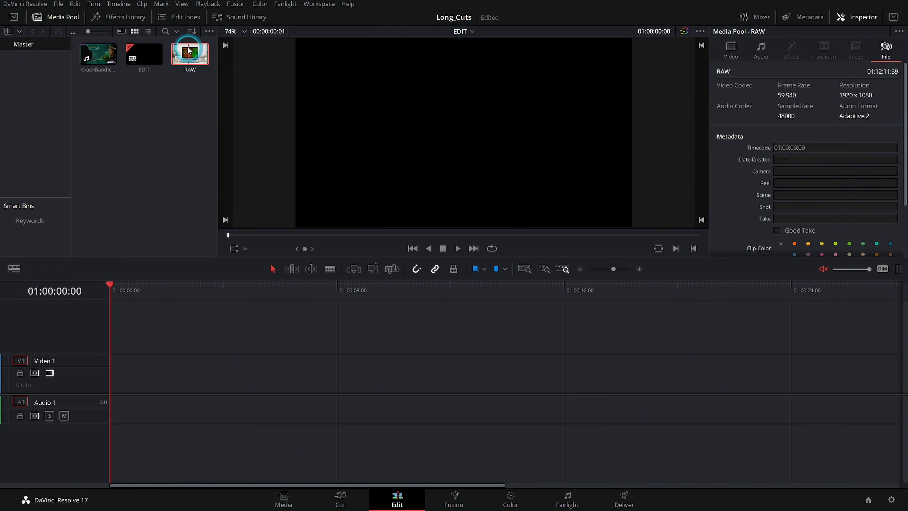
double_click(189, 52)
click(639, 269)
click(640, 268)
click(483, 333)
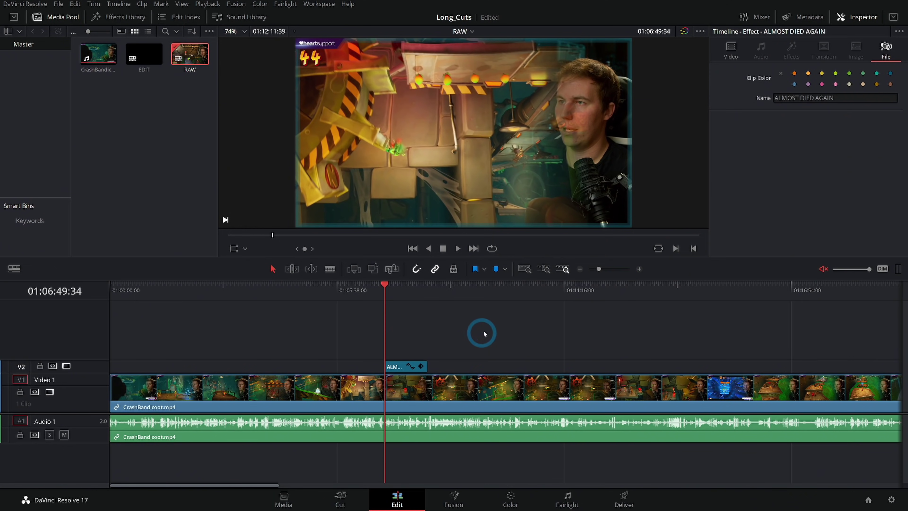
Split the recording at both ends of the ALMOST DIED AGAIN clip and copy that section with its adjustment clip into the EDIT timeline.
key(ctrl+b)
drag(391, 290, 421, 439)
key(ctrl+b)
key(ctrl+c)
double_click(150, 57)
key(ctrl+v)
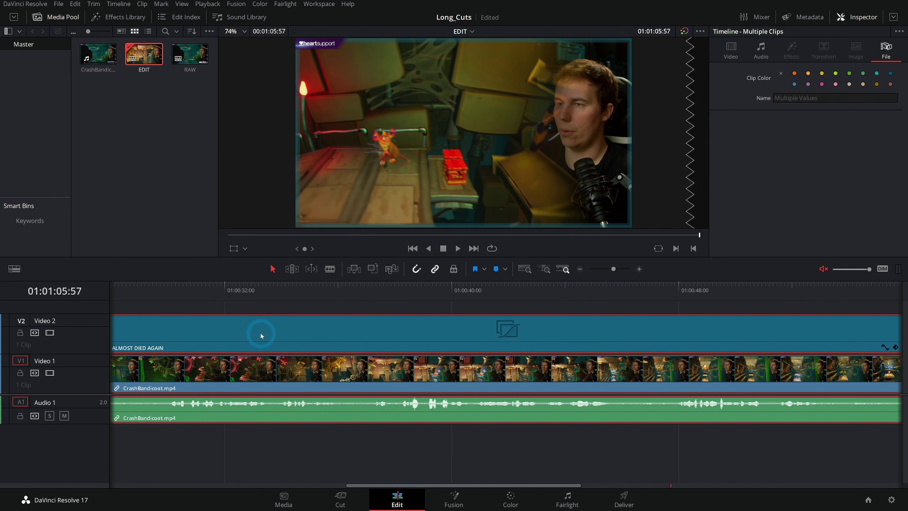
Reduce the height of the Video 2 track in the EDIT timeline and show the whole pasted section with free space behind it.
key(shift+z)
drag(262, 341, 240, 341)
drag(91, 314, 93, 342)
click(259, 324)
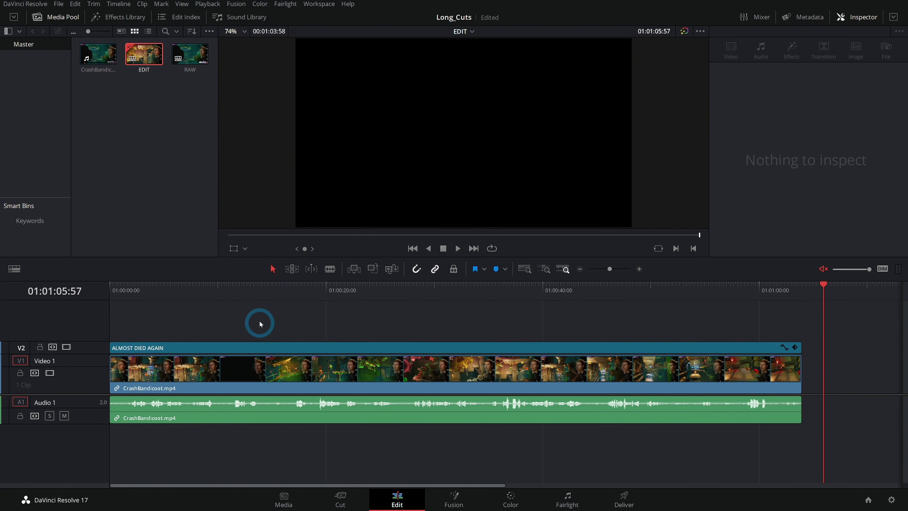
click(580, 268)
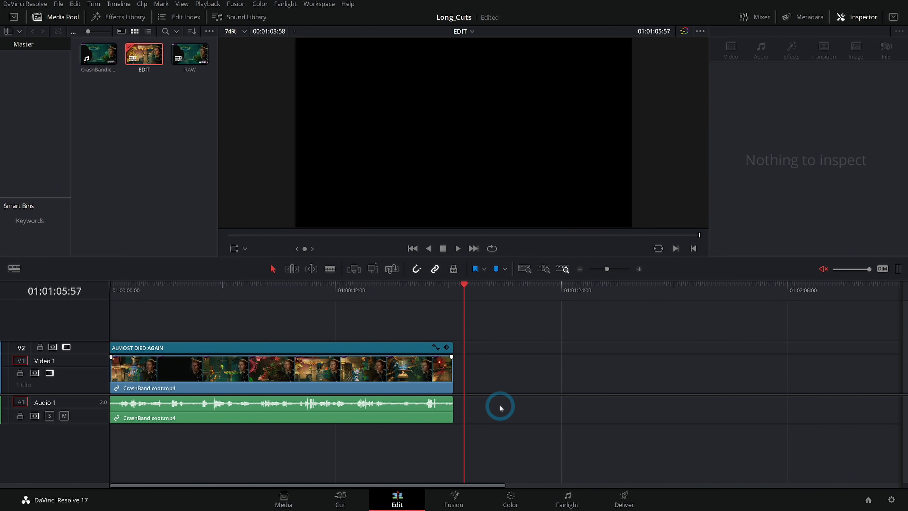
click(580, 269)
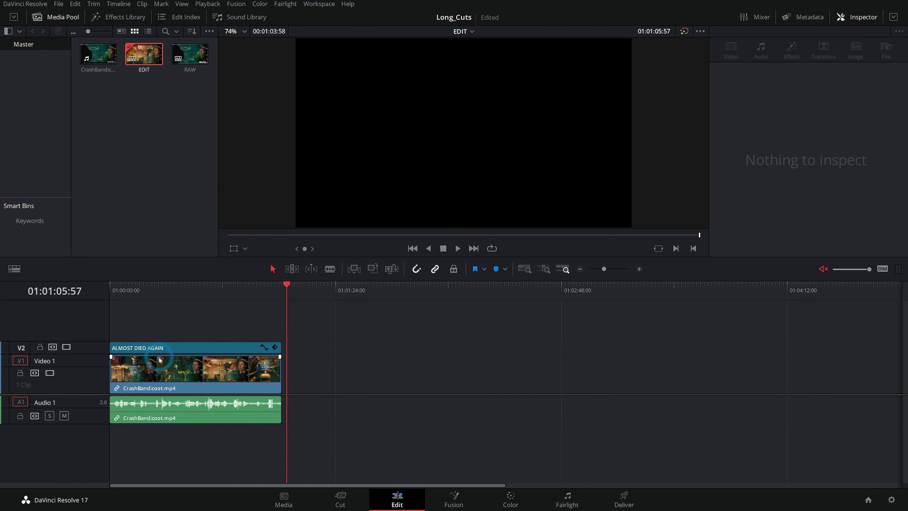
Duplicate the ALMOST DIED AGAIN adjustment clip in RAW so it ends at 01:13:42:40, and name the copy TALKING BOUT DOGS.
key(ctrl+a)
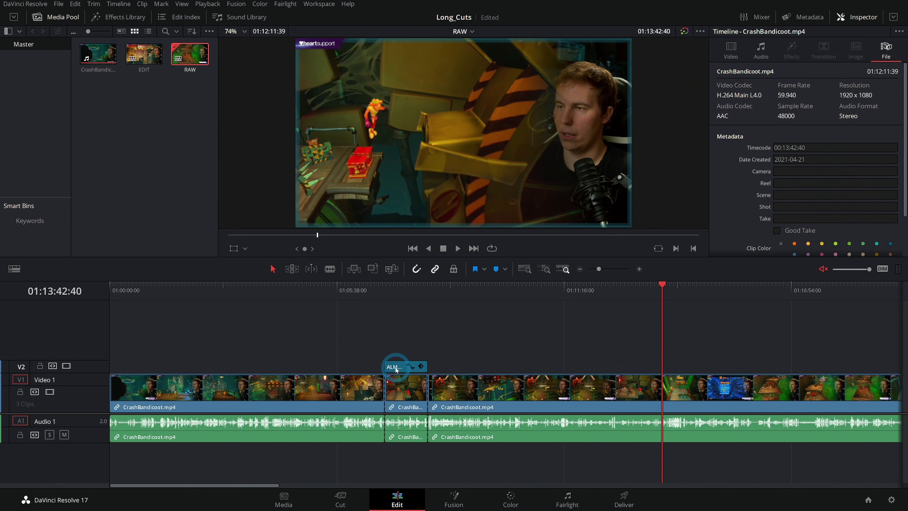
drag(396, 368, 631, 370)
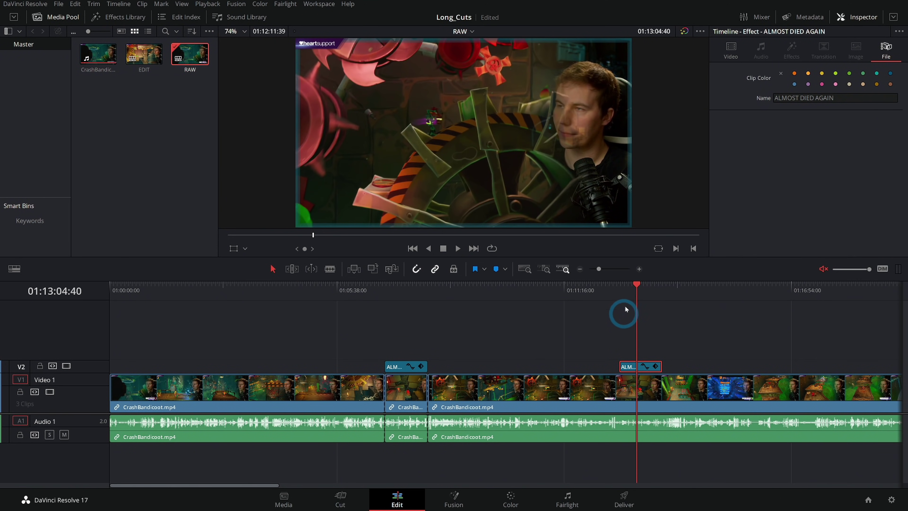
drag(837, 98, 776, 98)
text(TALKIN)
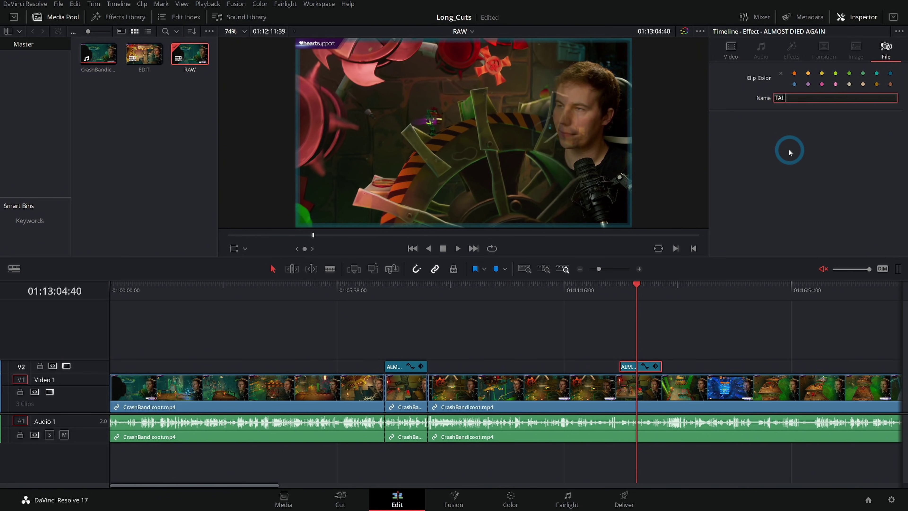
text(G BOUT DOGS)
key(Return)
Copy the TALKING BOUT DOGS clip and its recording section into the EDIT timeline and close the gap behind ALMOST DIED AGAIN.
drag(634, 331, 649, 385)
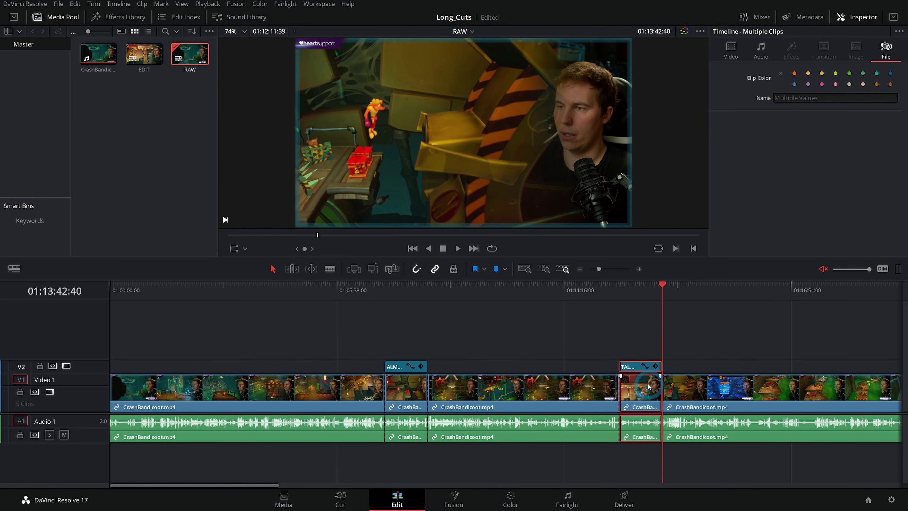
double_click(144, 54)
click(371, 289)
key(ctrl+v)
click(345, 369)
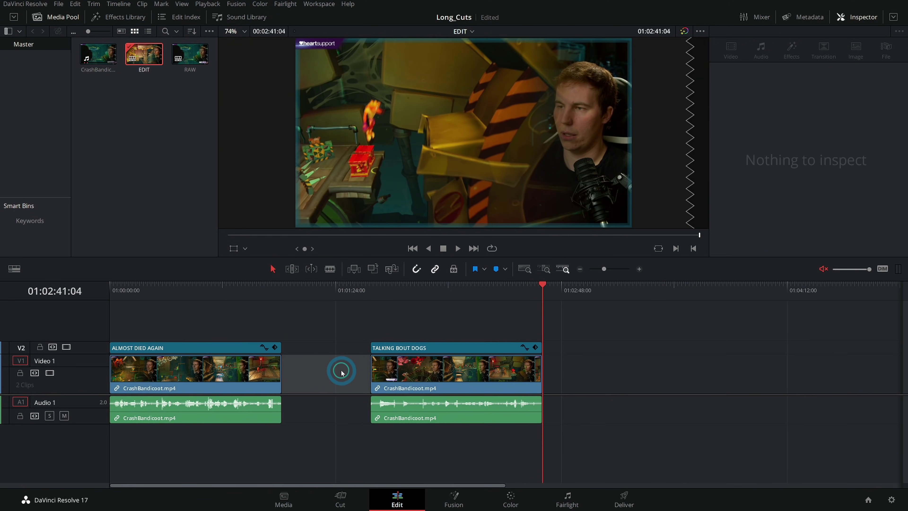
key(Delete)
Move the ALMOST DIED AGAIN section behind TALKING BOUT DOGS in the EDIT timeline and remove the gap at the beginning.
click(176, 316)
click(201, 368)
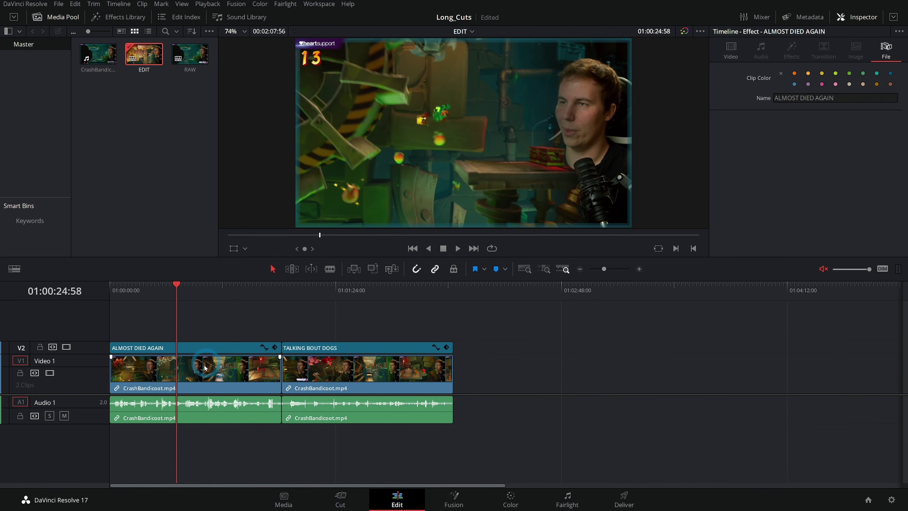
click(344, 342)
drag(349, 361, 362, 424)
drag(240, 311, 164, 440)
drag(223, 370, 568, 376)
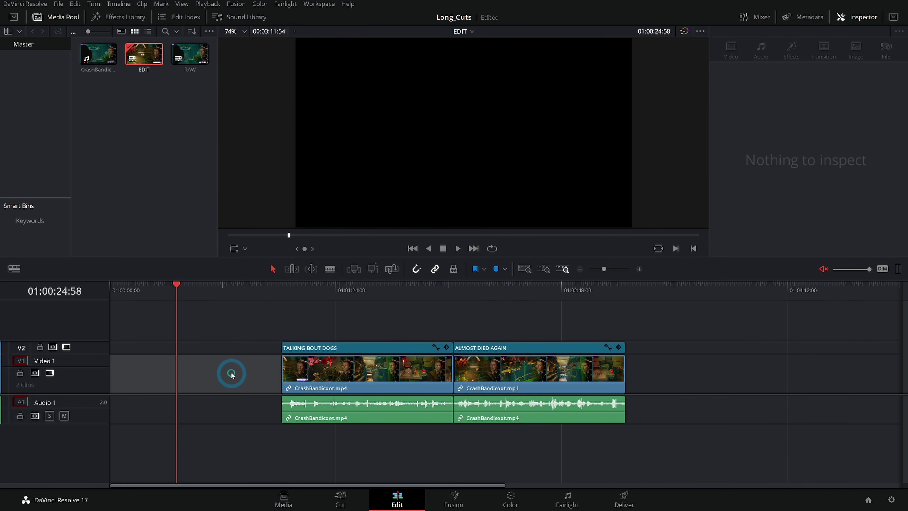
key(Delete)
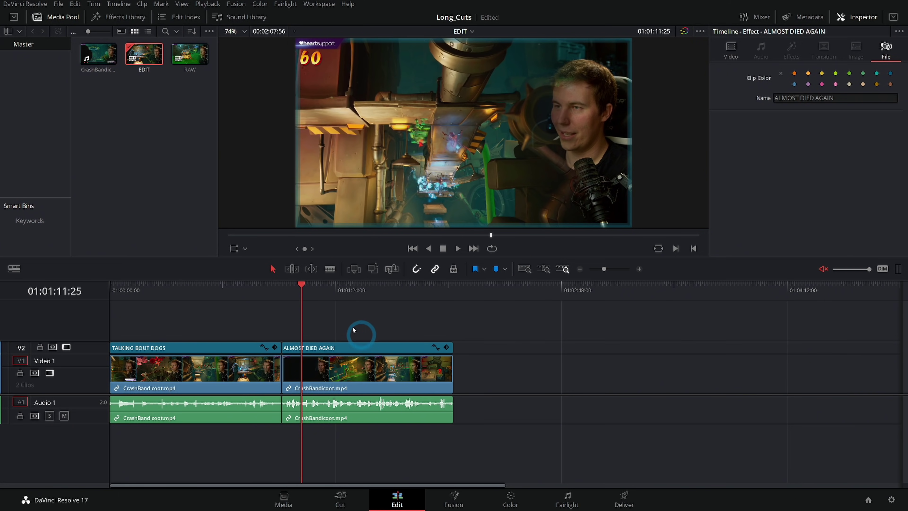
Split the recording in the RAW timeline at 01:05:44:45, about a minute before the ALMOST DIED AGAIN clip.
drag(301, 286, 302, 289)
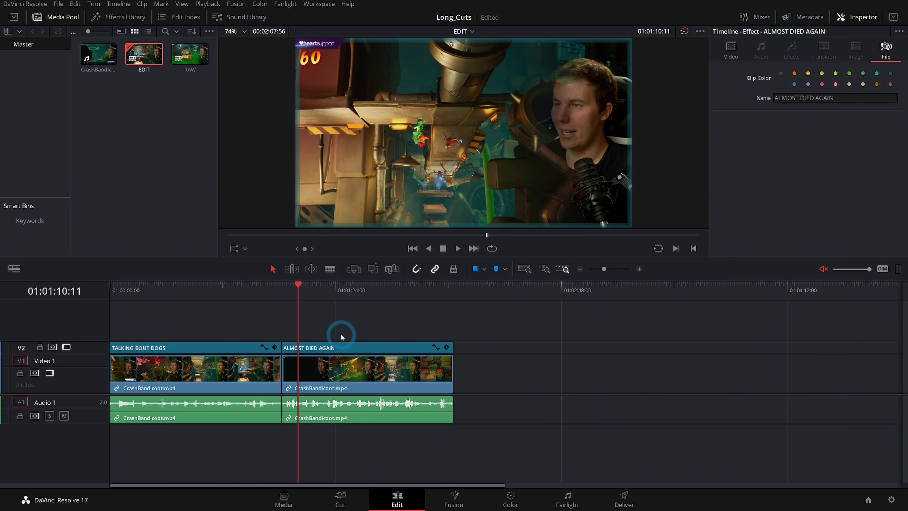
double_click(190, 54)
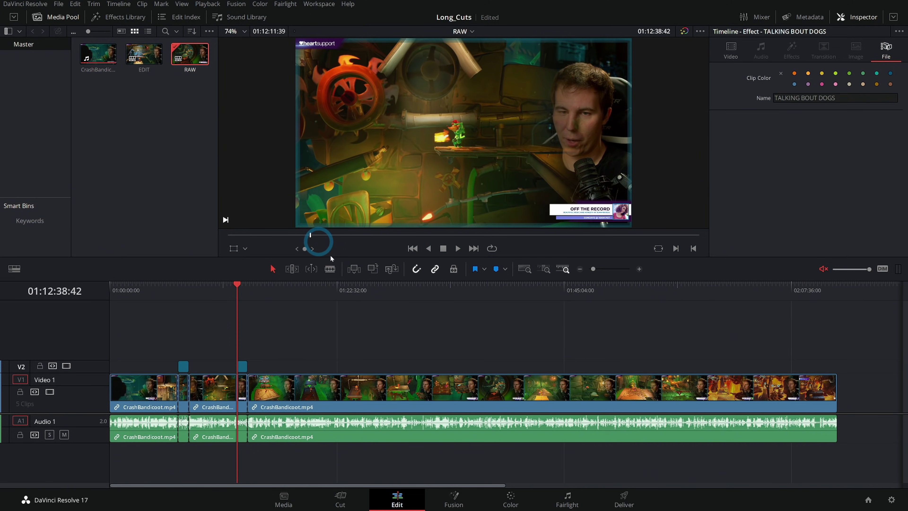
scroll(237, 369, up, 5)
key(Up)
key(Up)
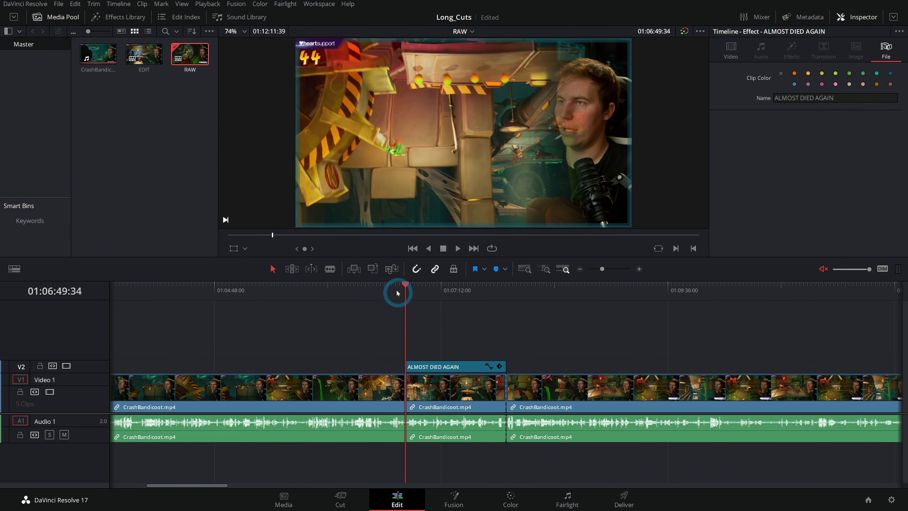
drag(398, 294, 303, 299)
click(319, 421)
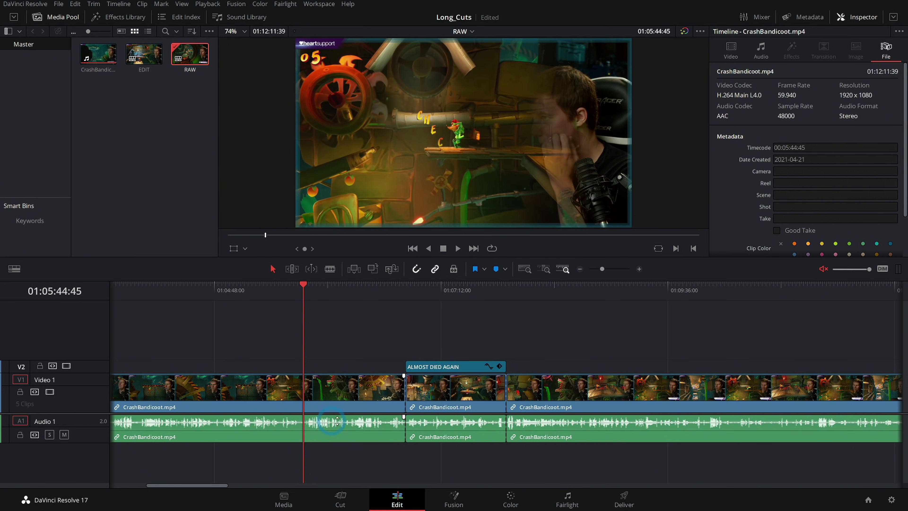
key(ctrl+b)
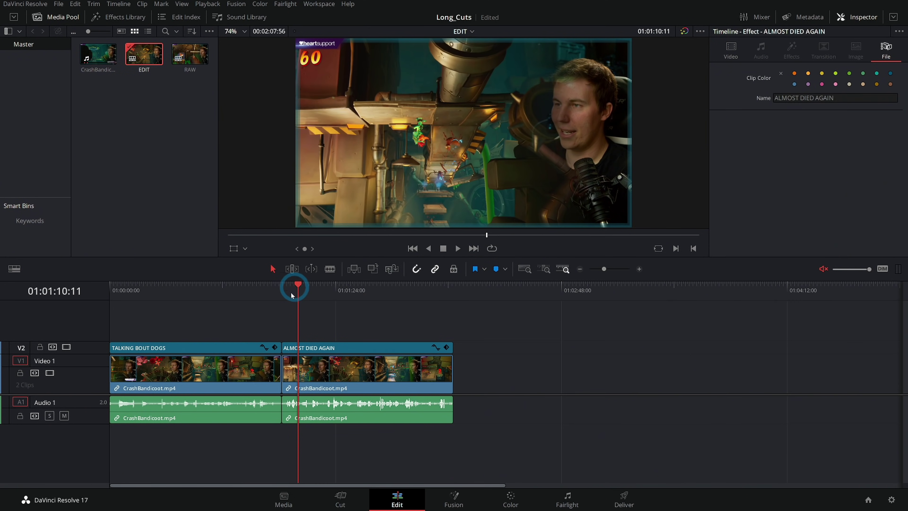
Insert the recording section preceding ALMOST DIED AGAIN at the very beginning of the EDIT timeline, pushing the existing clips back.
key(Home)
key(ctrl+shift+v)
click(344, 317)
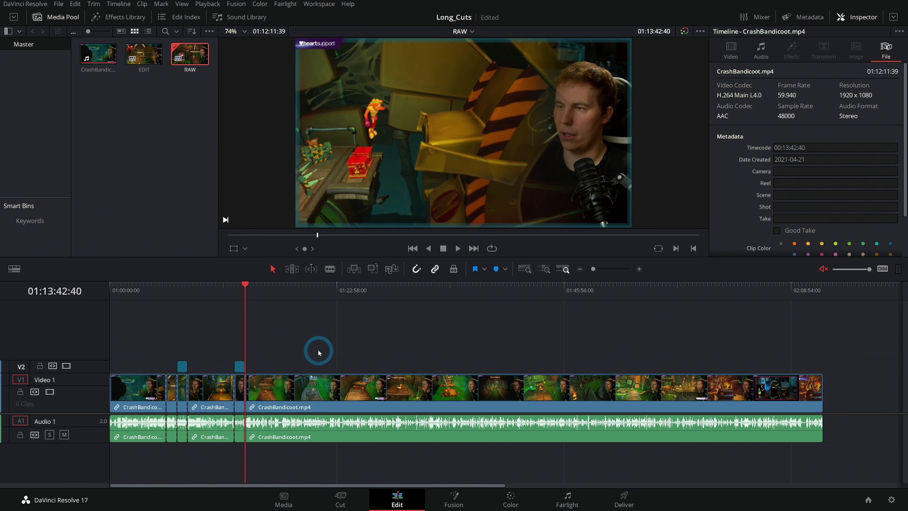
Play the RAW recording from 01:13:42:40, partly at double speed with the sound switched on and off, to find another highlight.
click(639, 269)
scroll(370, 332, right, 5)
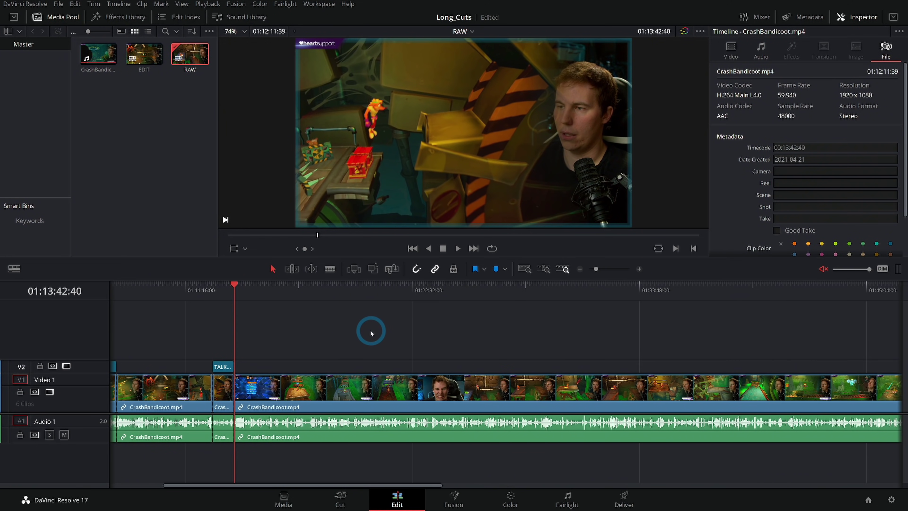
key(space)
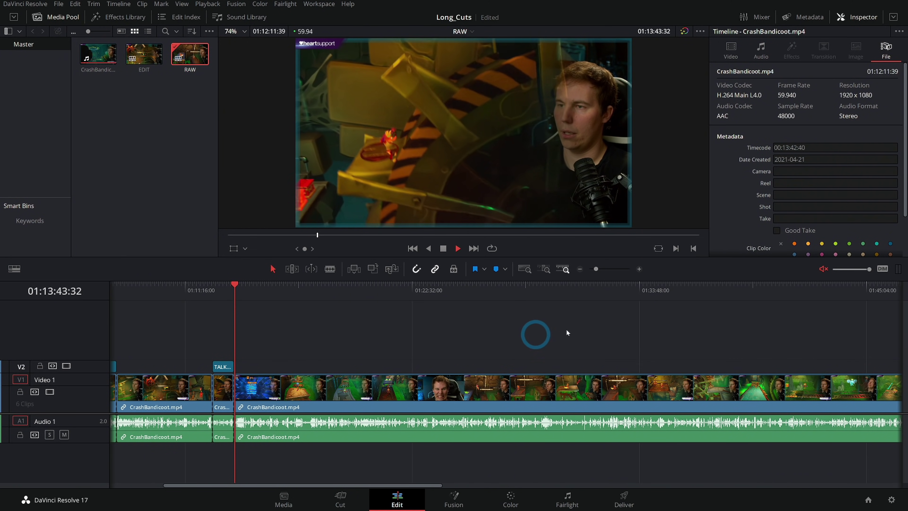
click(821, 269)
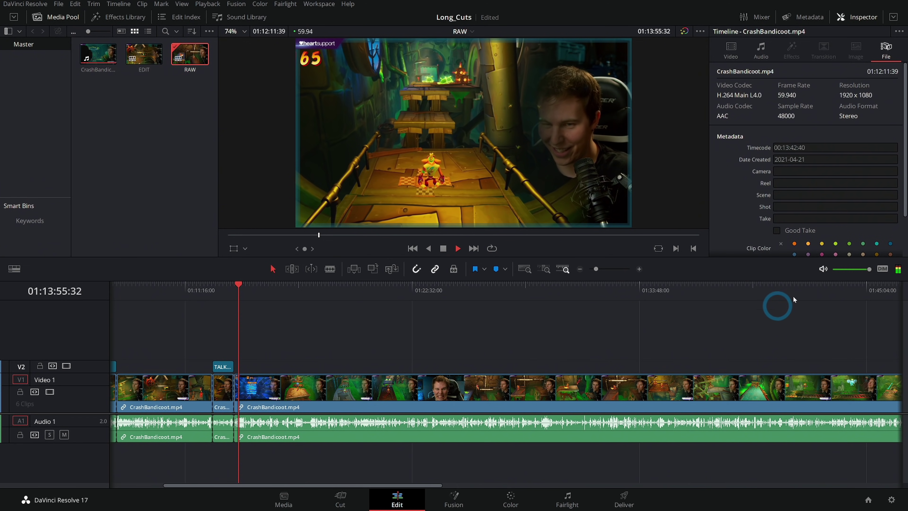
click(823, 269)
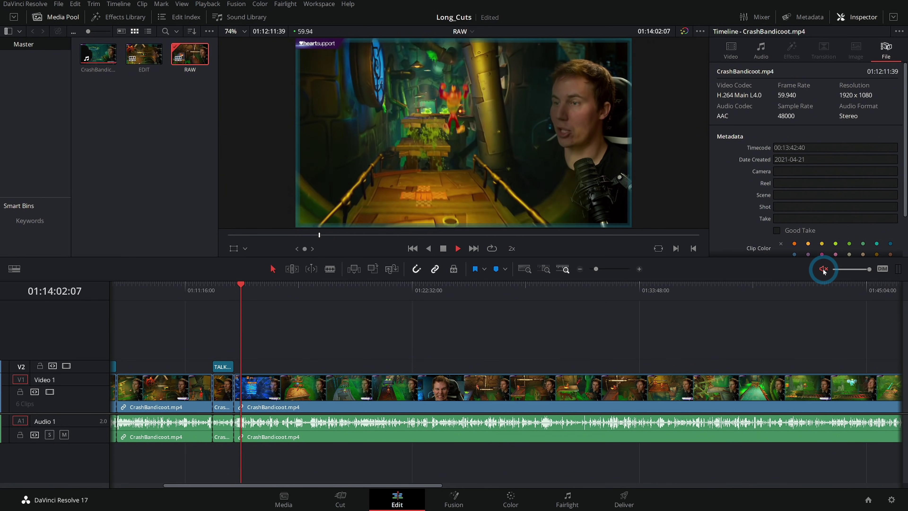
click(823, 270)
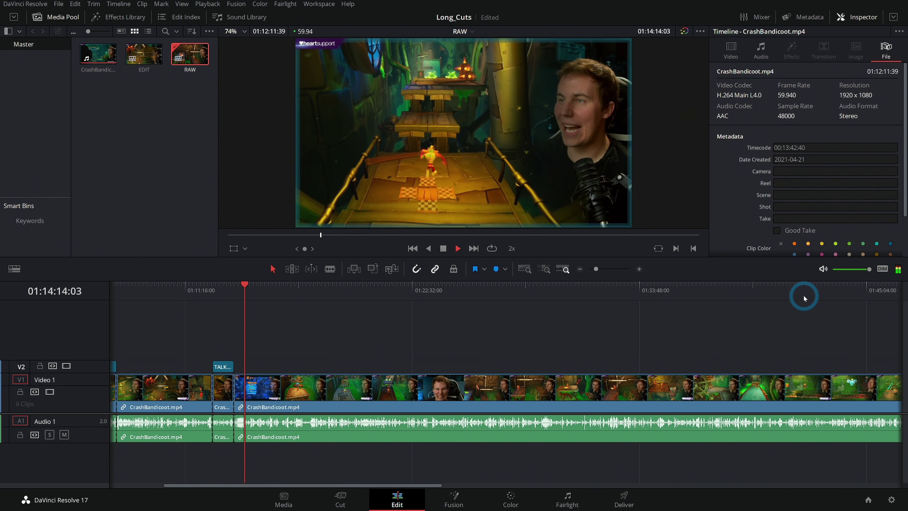
click(822, 271)
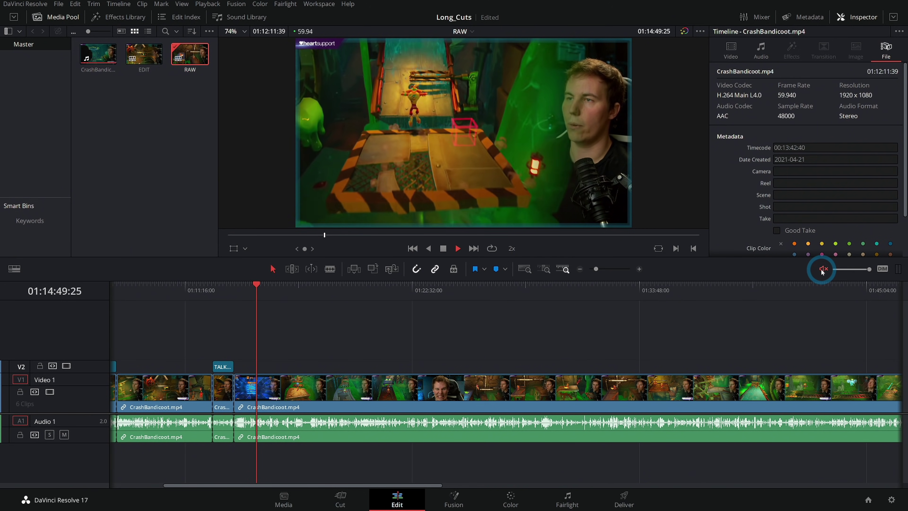
click(823, 269)
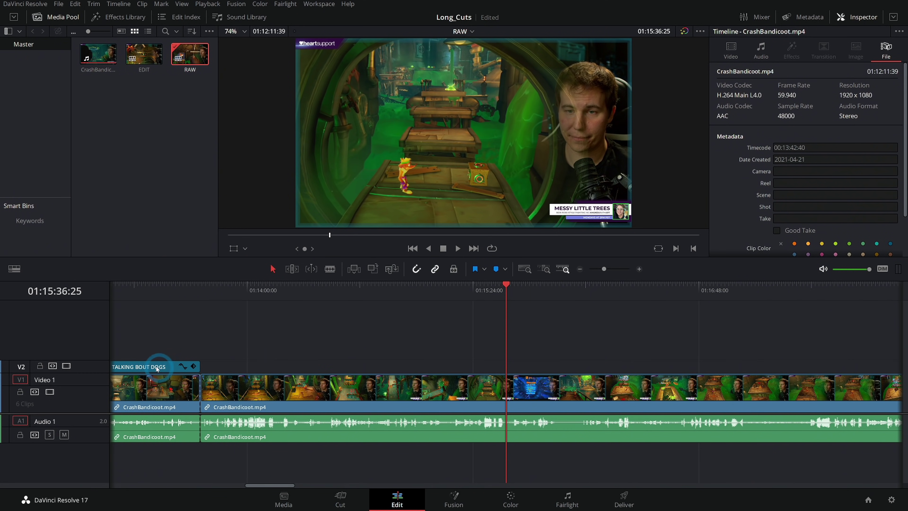
Duplicate the TALKING BOUT DOGS adjustment clip, end it at 01:15:36:25, shorten it to about 20 seconds and name it "Those are terrifying!".
drag(196, 366, 525, 377)
click(815, 102)
text(Those)
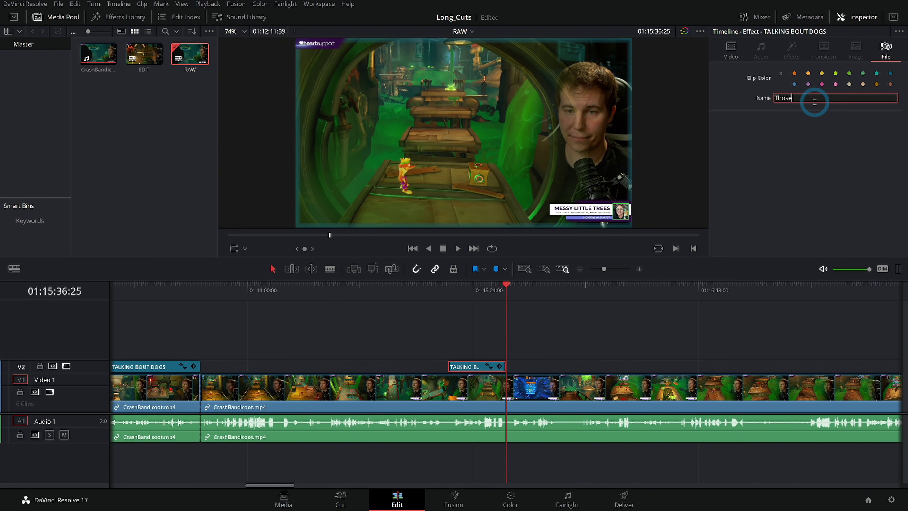
text( are terri)
text(fying!)
key(Return)
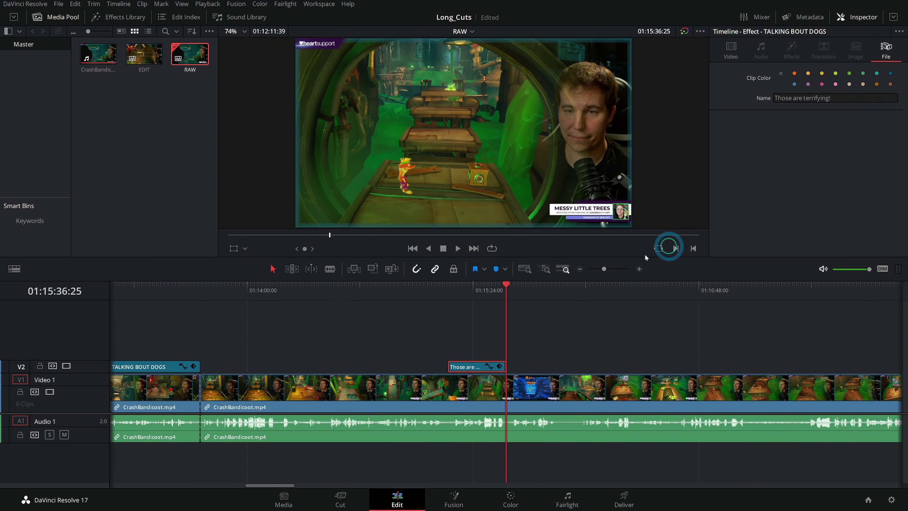
Trim the start of the "Those are terrifying!" clip to about 01:15:27 while playing back the highlight.
click(567, 334)
click(469, 291)
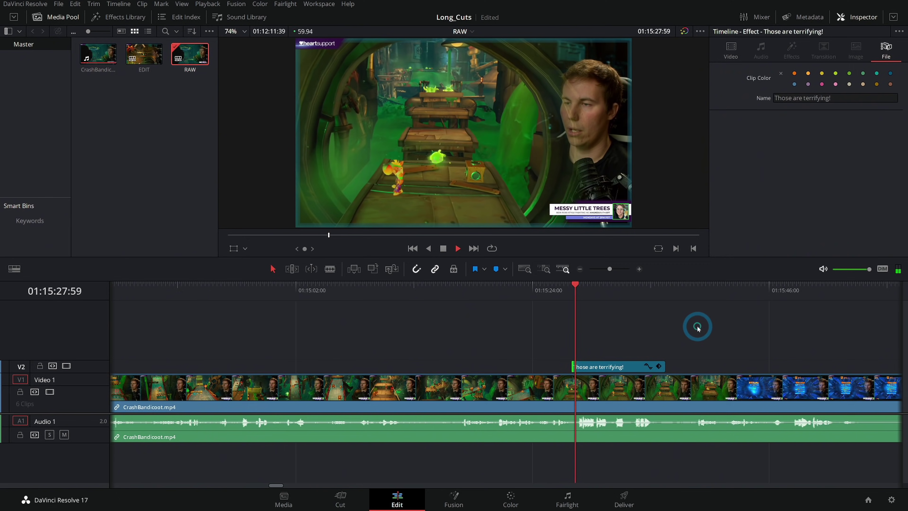
drag(697, 329, 538, 321)
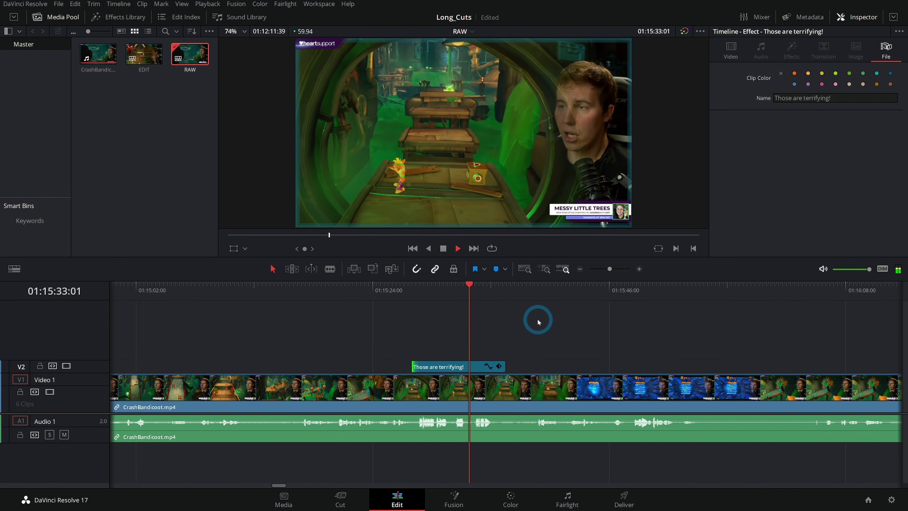
key(space)
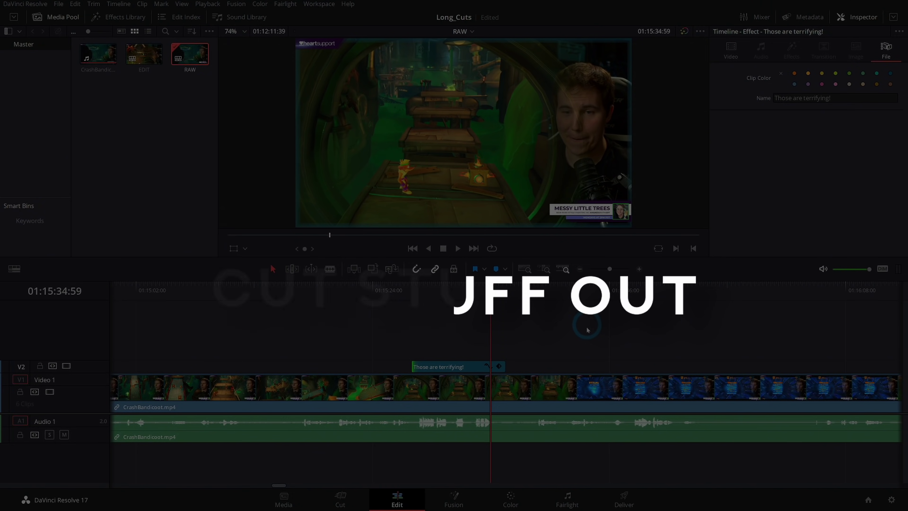
key(shift+z)
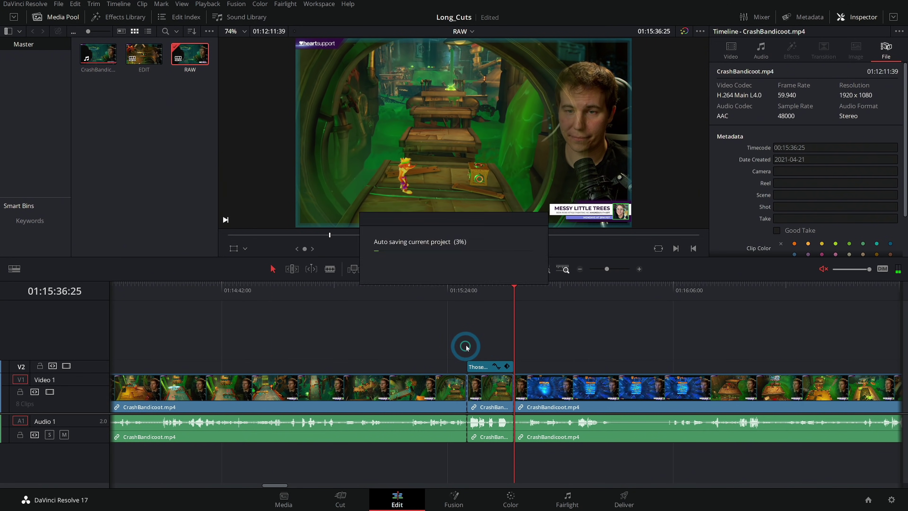
Copy the "Those are terrifying!" clip with its recording section into the EDIT timeline at about 01:03:35, behind ALMOST DIED AGAIN.
drag(464, 346, 491, 410)
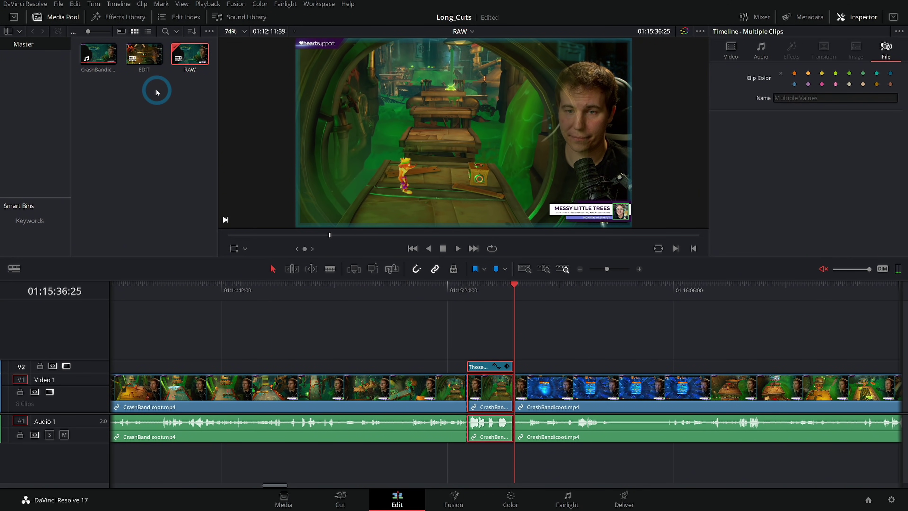
double_click(145, 55)
click(689, 291)
key(ctrl+v)
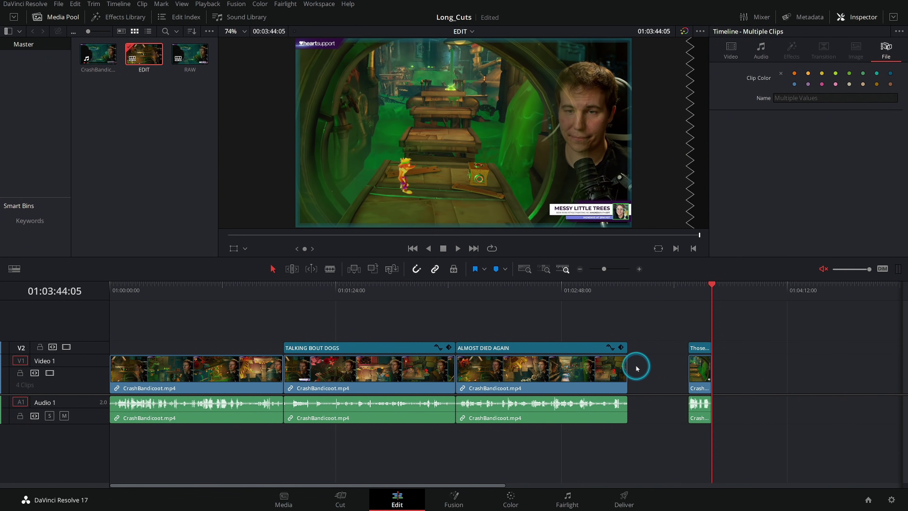
Close the gap behind ALMOST DIED AGAIN and delete the "Those are terrifying!" clip with its recording section from the EDIT timeline.
click(640, 367)
key(BackSpace)
drag(643, 337, 574, 427)
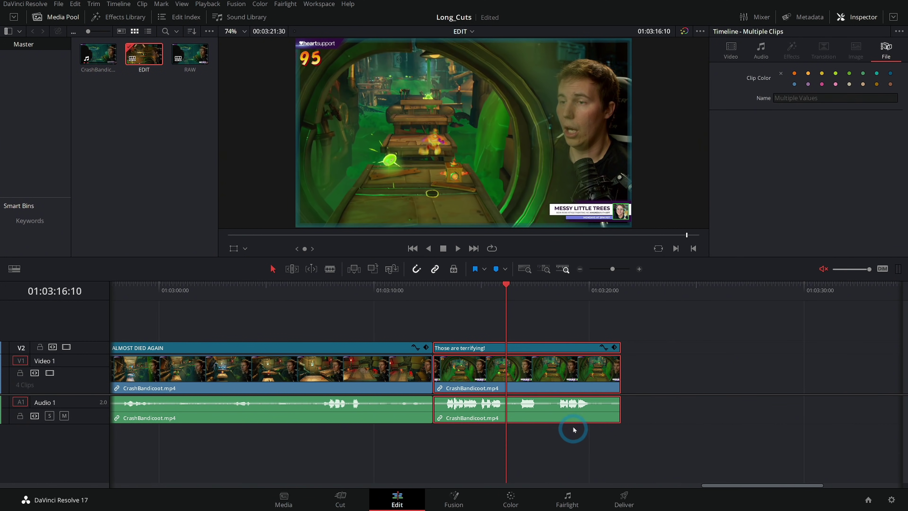
key(BackSpace)
Look over the assembled highlights in the EDIT timeline, from the end of ALMOST DIED AGAIN back to TALKING BOUT DOGS.
click(582, 324)
click(387, 297)
click(581, 269)
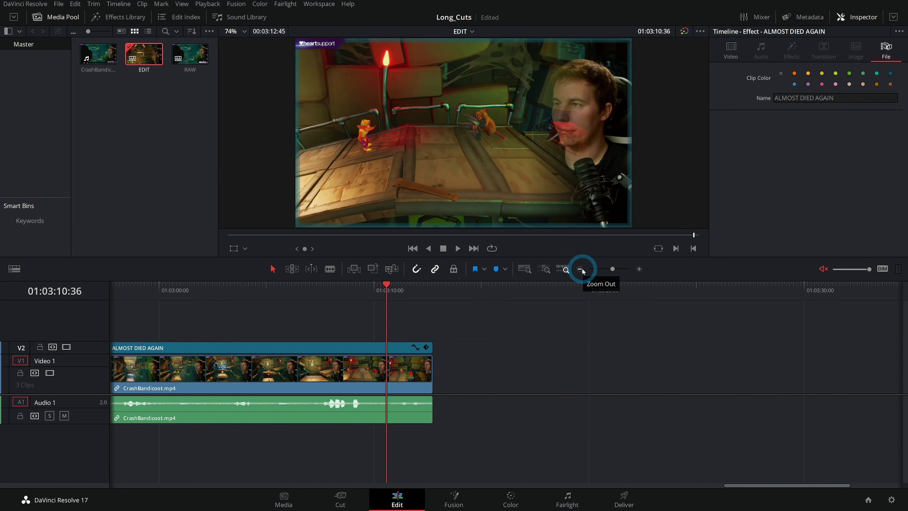
click(581, 269)
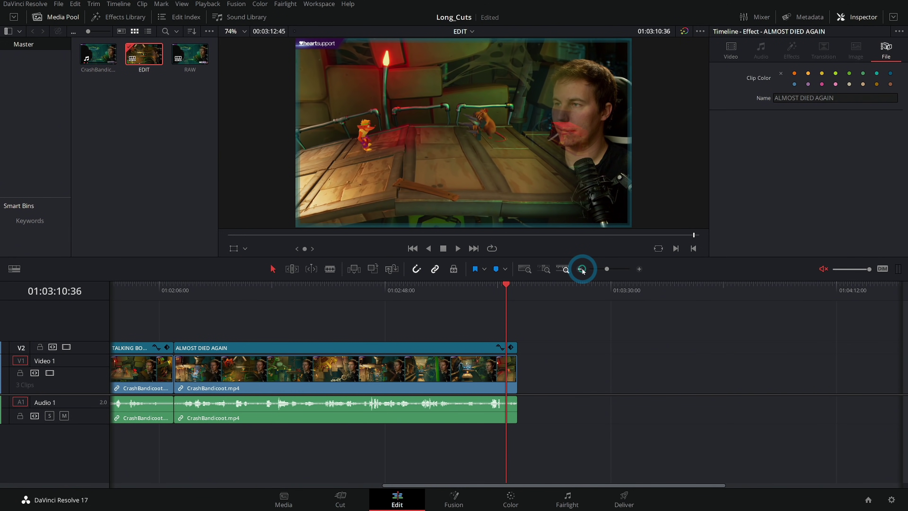
click(581, 269)
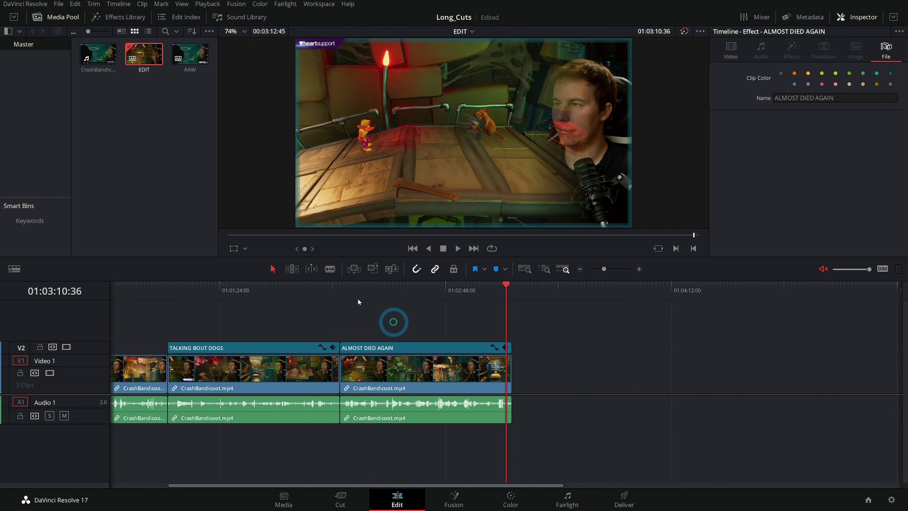
click(300, 288)
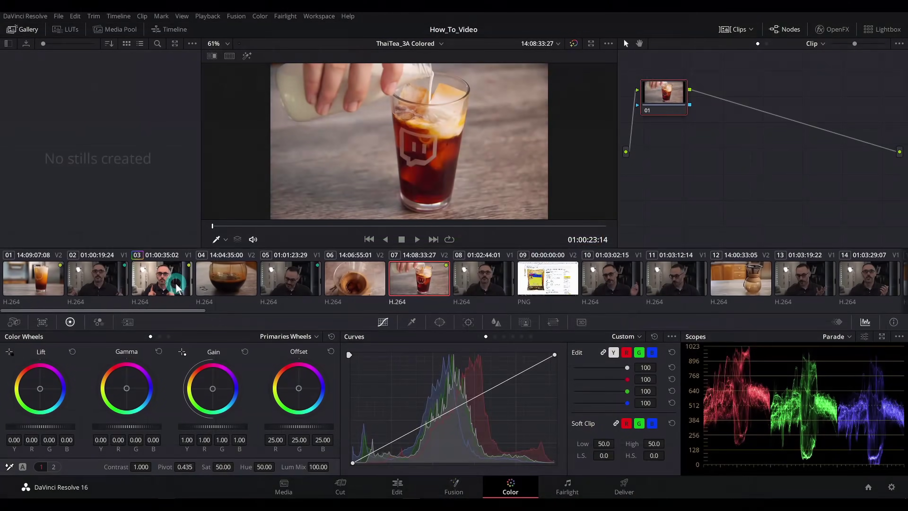
click(177, 286)
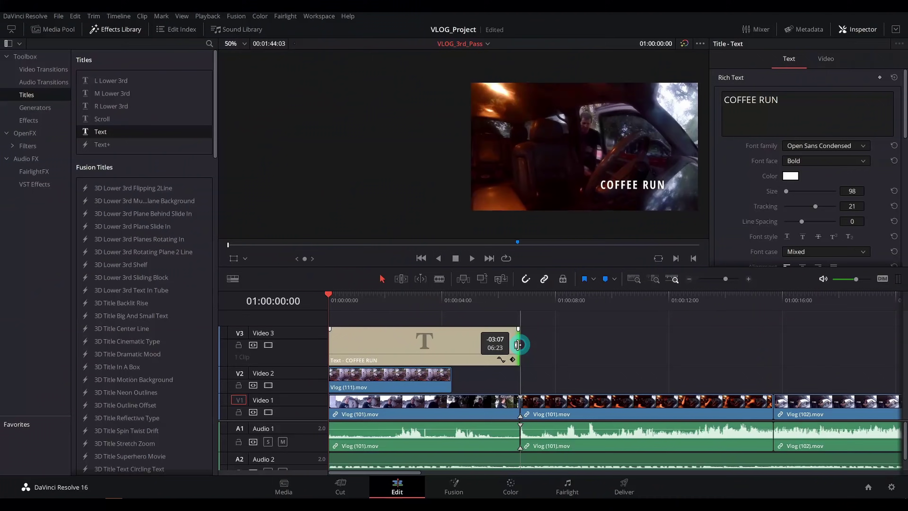
drag(518, 344, 460, 345)
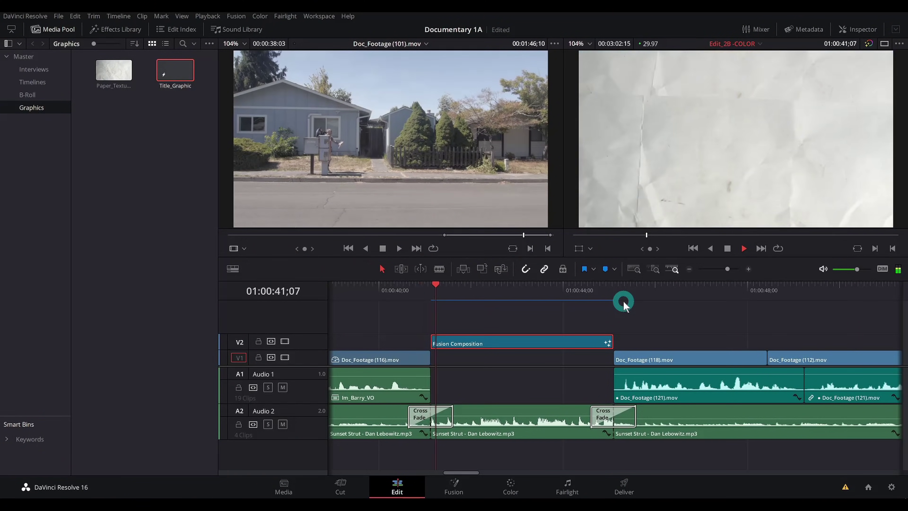